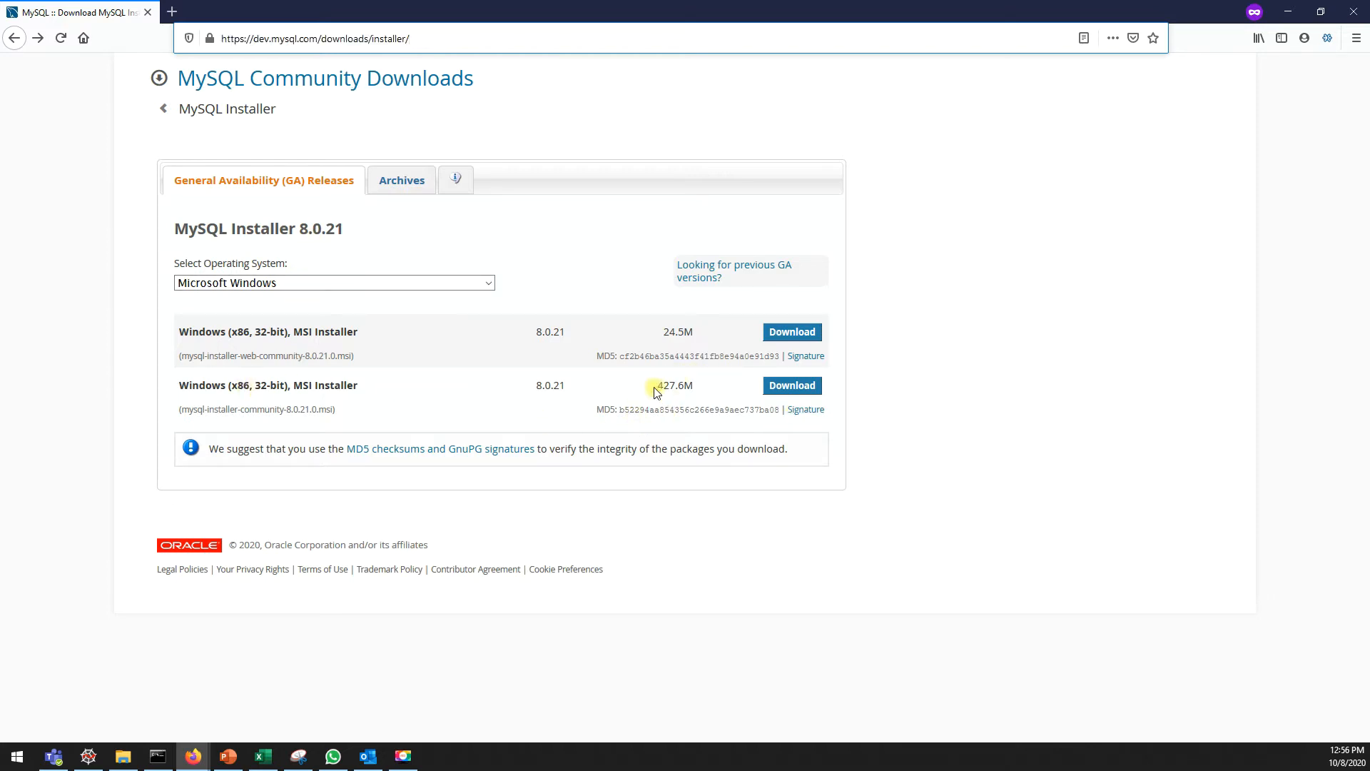
Step: Download the 427.6M MySQL Installer 8.0.21 MSI without signing in and save the file
drag(654, 391, 675, 386)
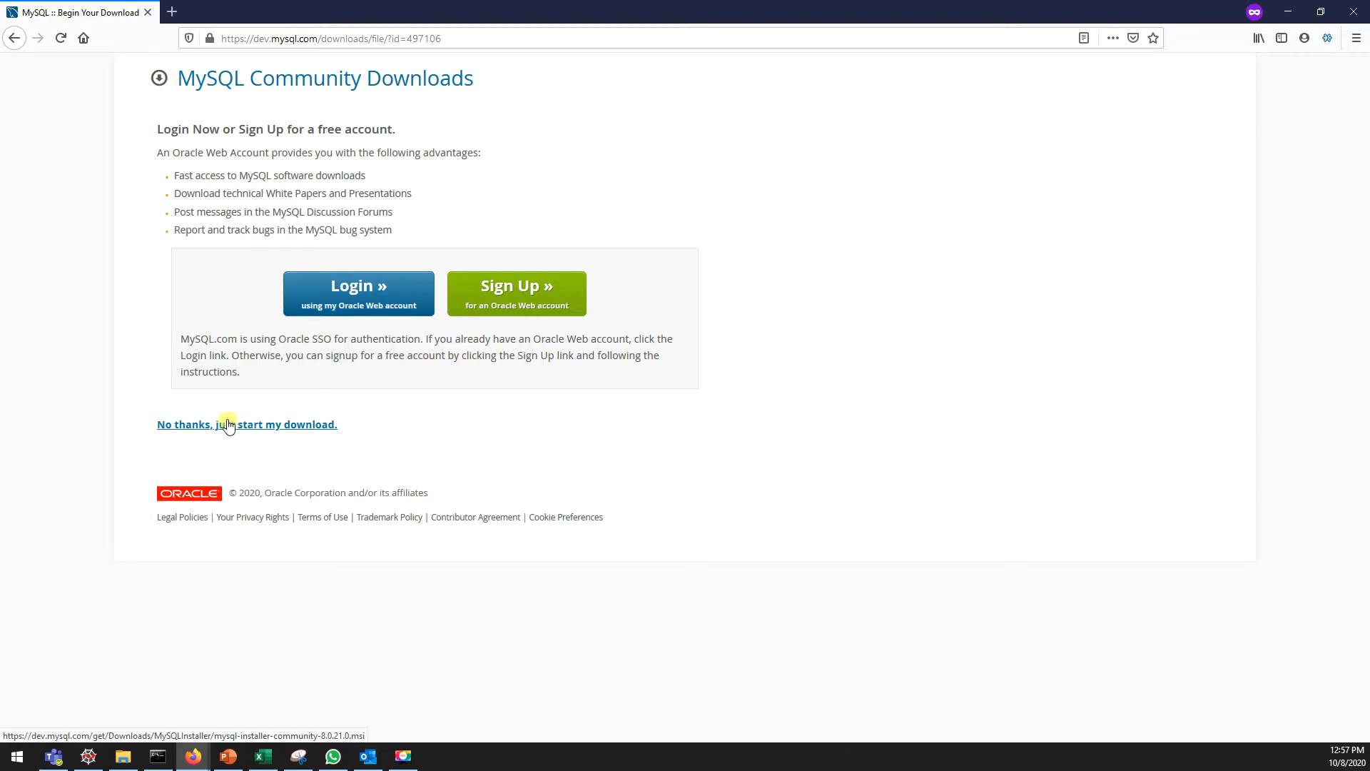
click(255, 431)
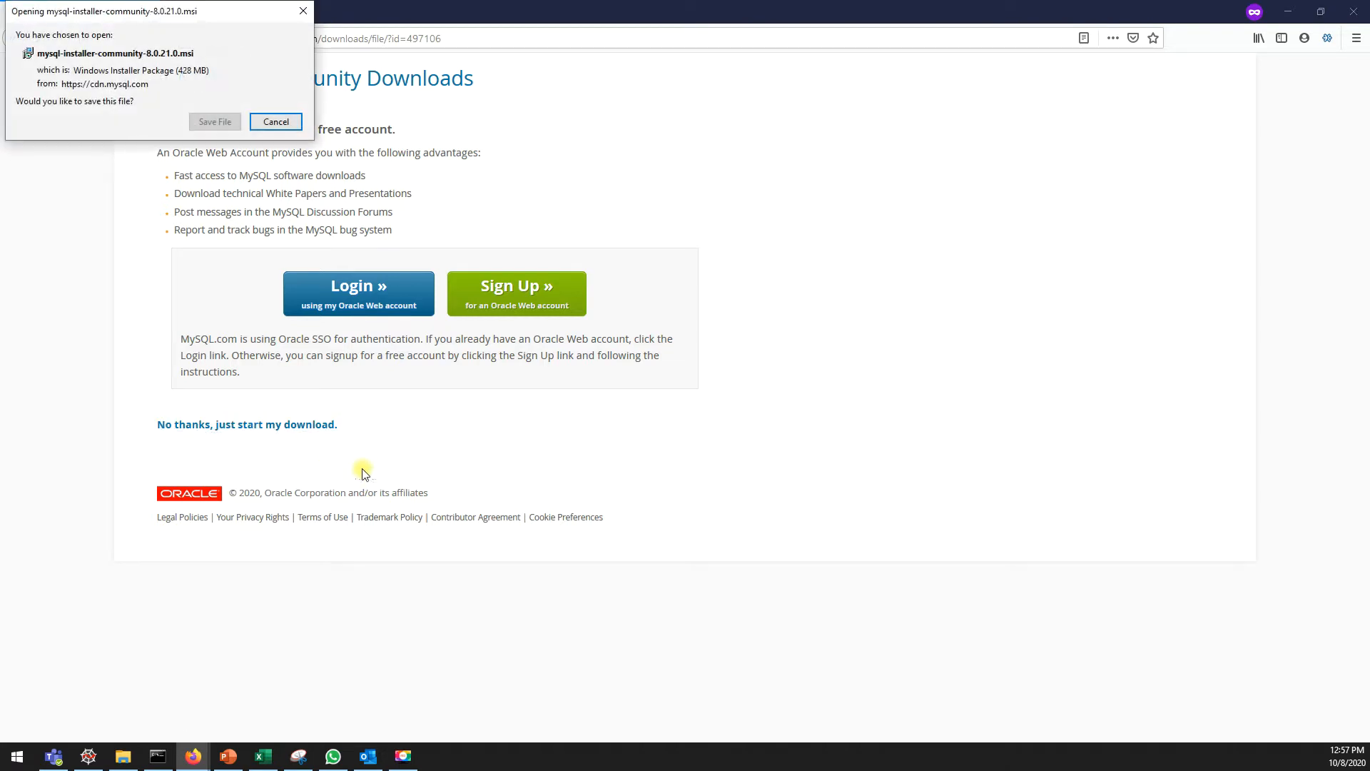
click(206, 123)
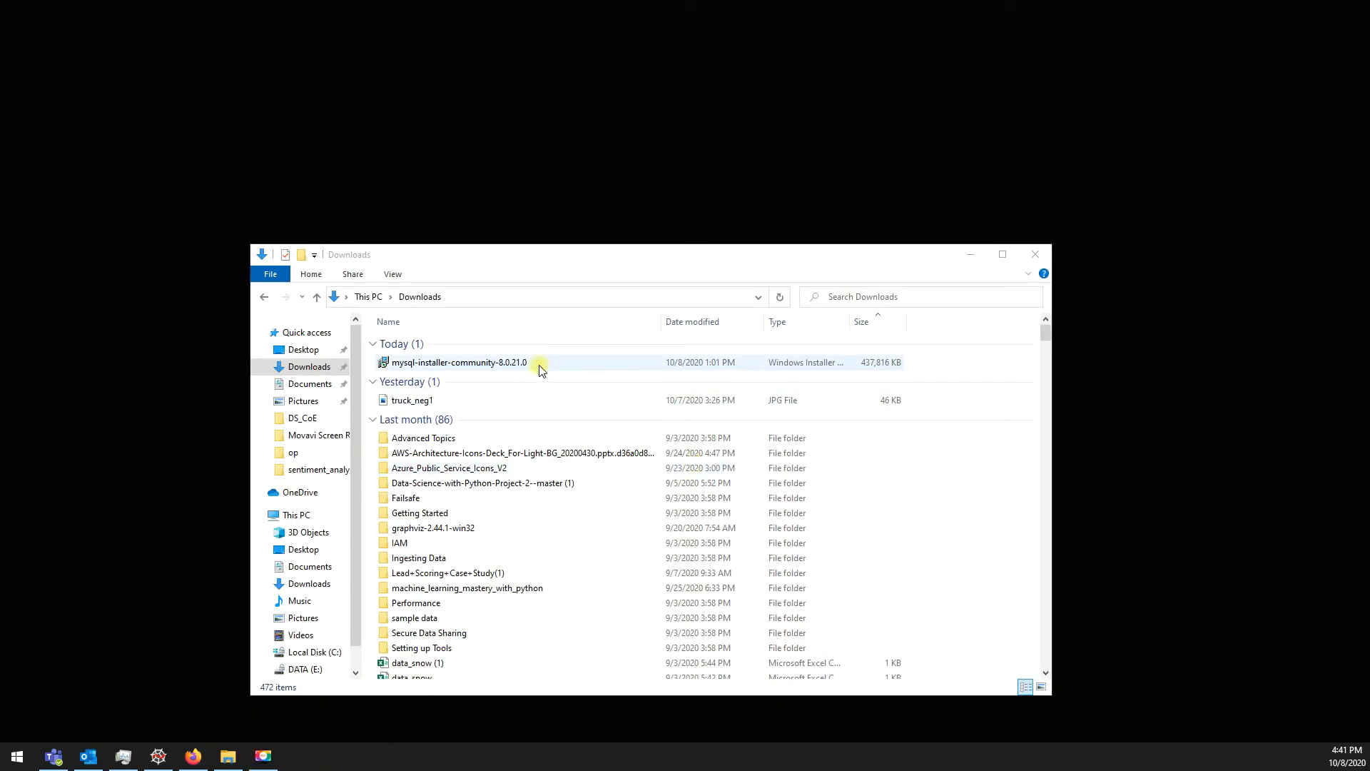
Step: Run mysql-installer-community-8.0.21.0 from the Downloads folder
click(534, 366)
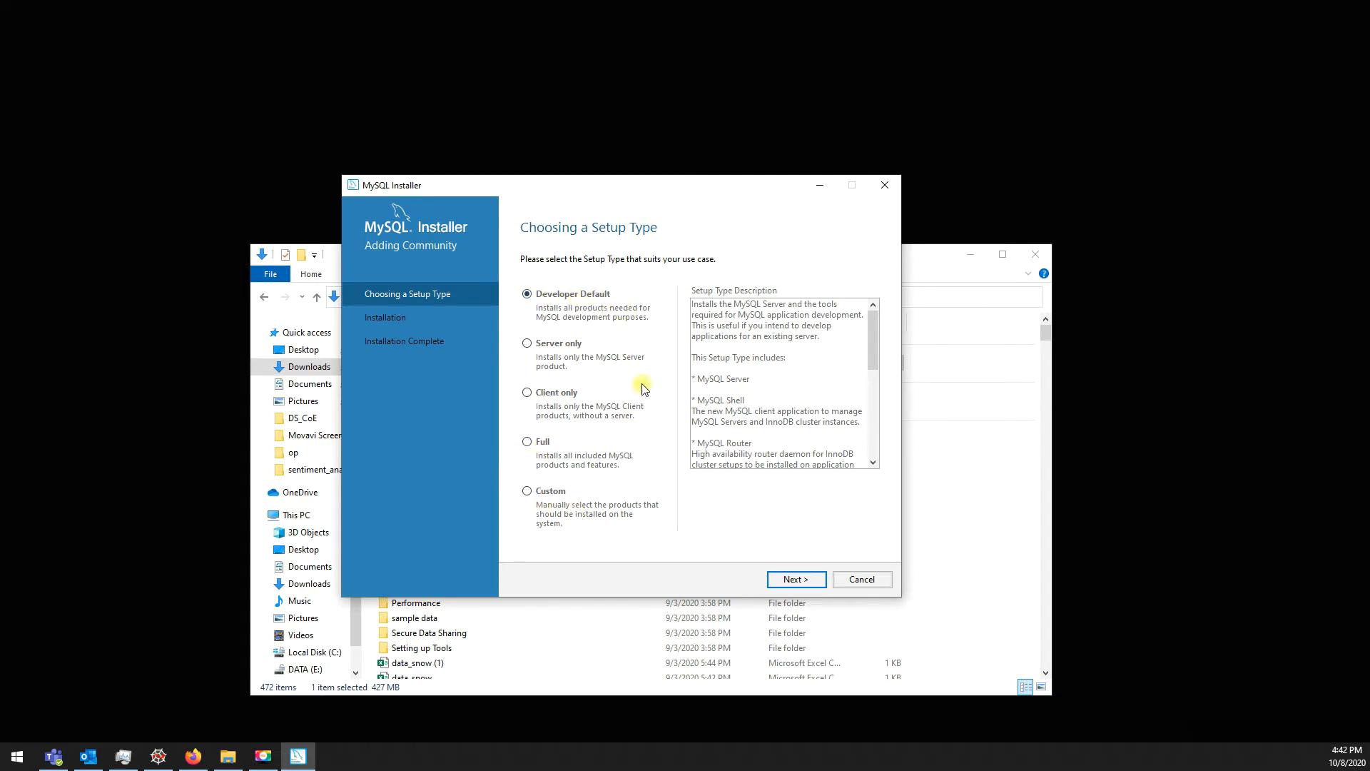
Step: Review Developer Default's included products: MySQL Server, Shell, Router and Workbench
drag(695, 357, 785, 358)
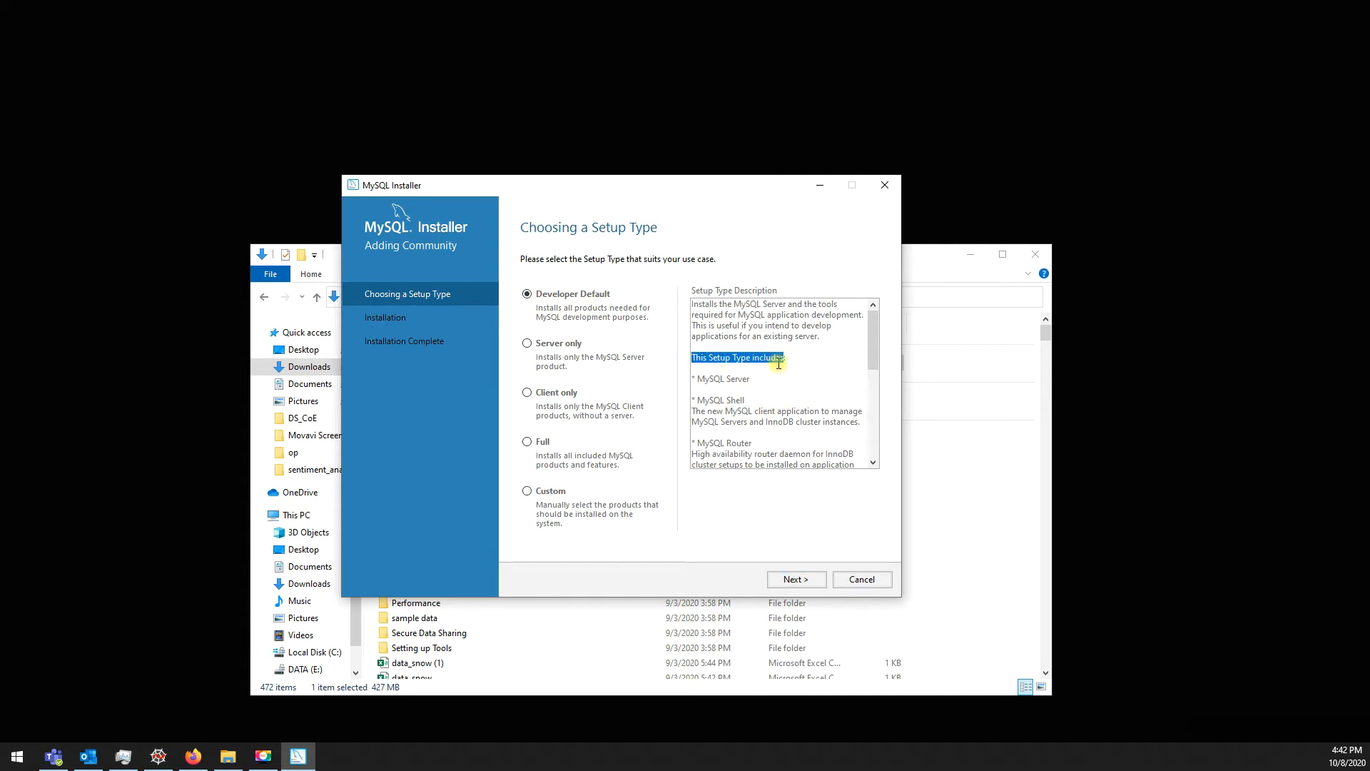
click(703, 382)
drag(699, 380, 773, 381)
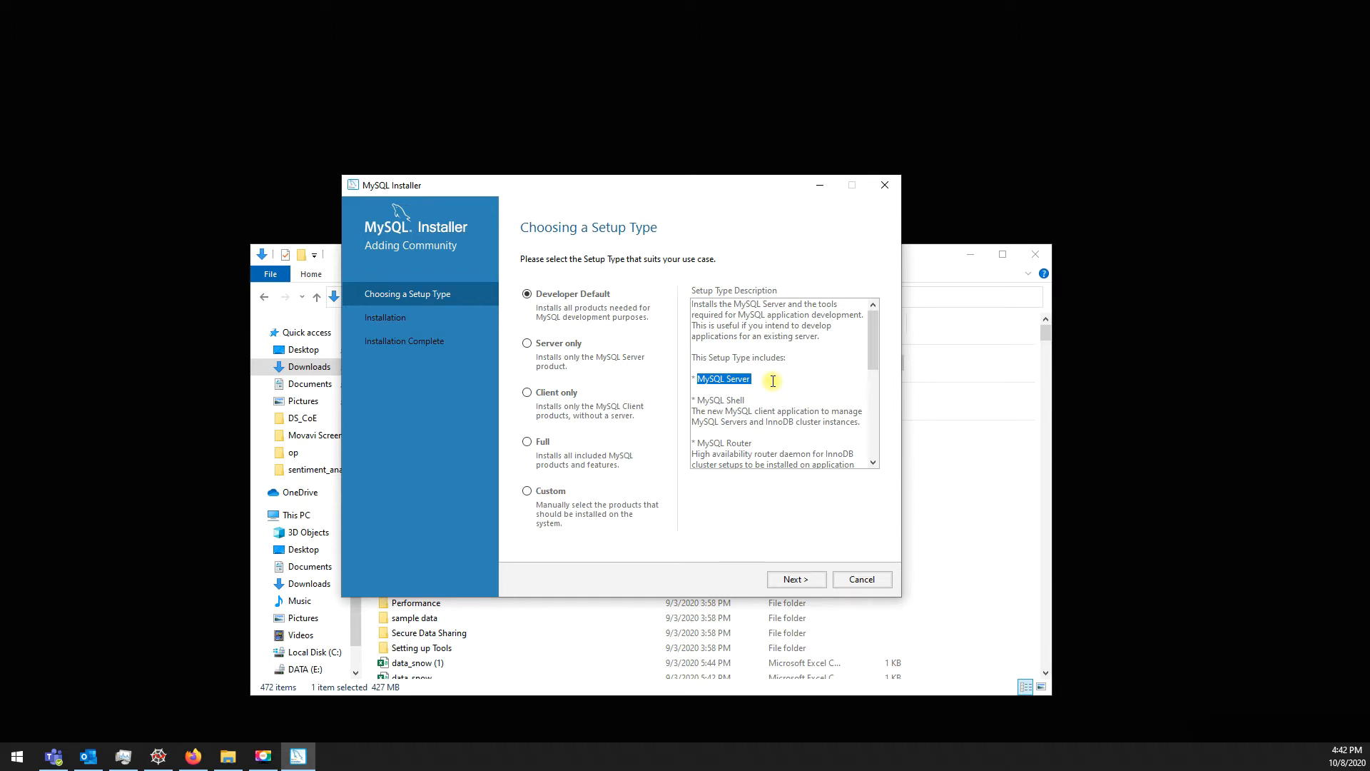
drag(699, 401, 866, 424)
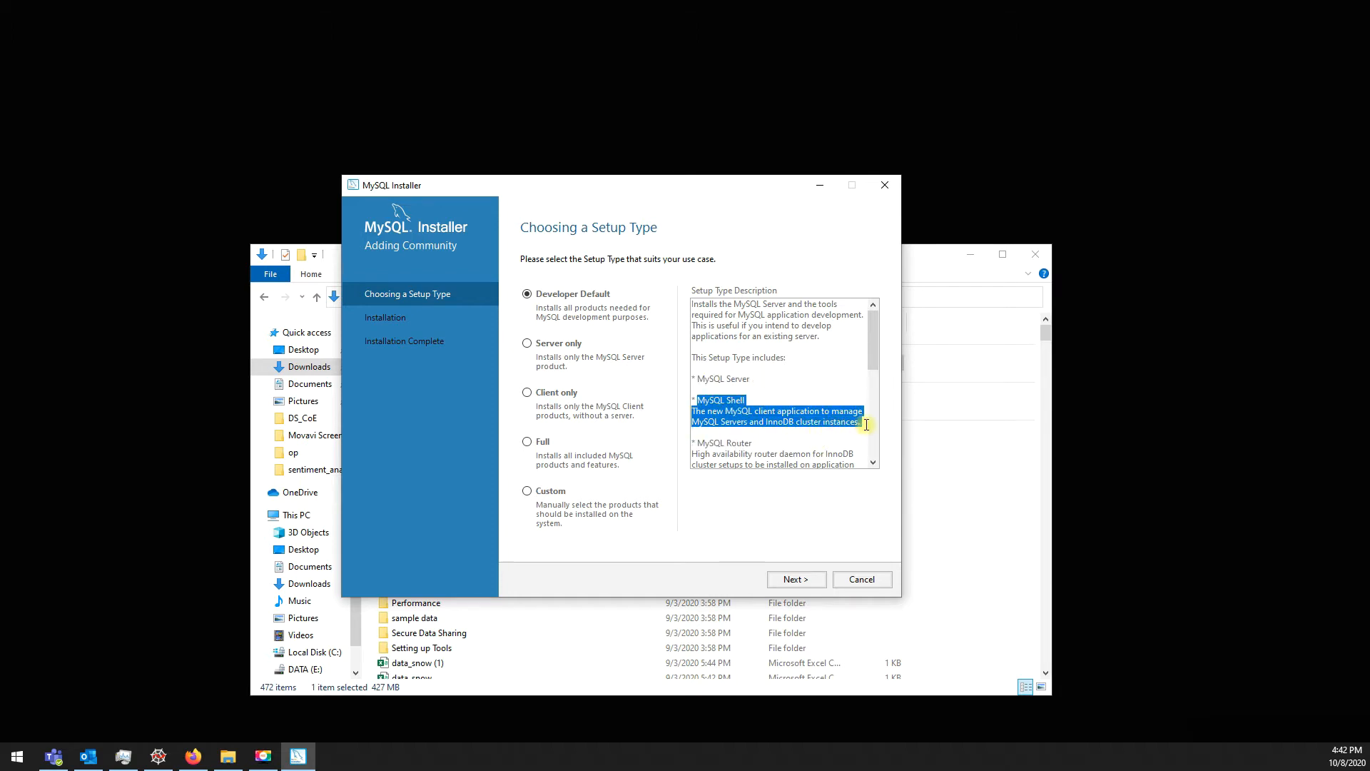
drag(871, 361, 876, 400)
drag(698, 350, 776, 419)
click(713, 403)
click(790, 405)
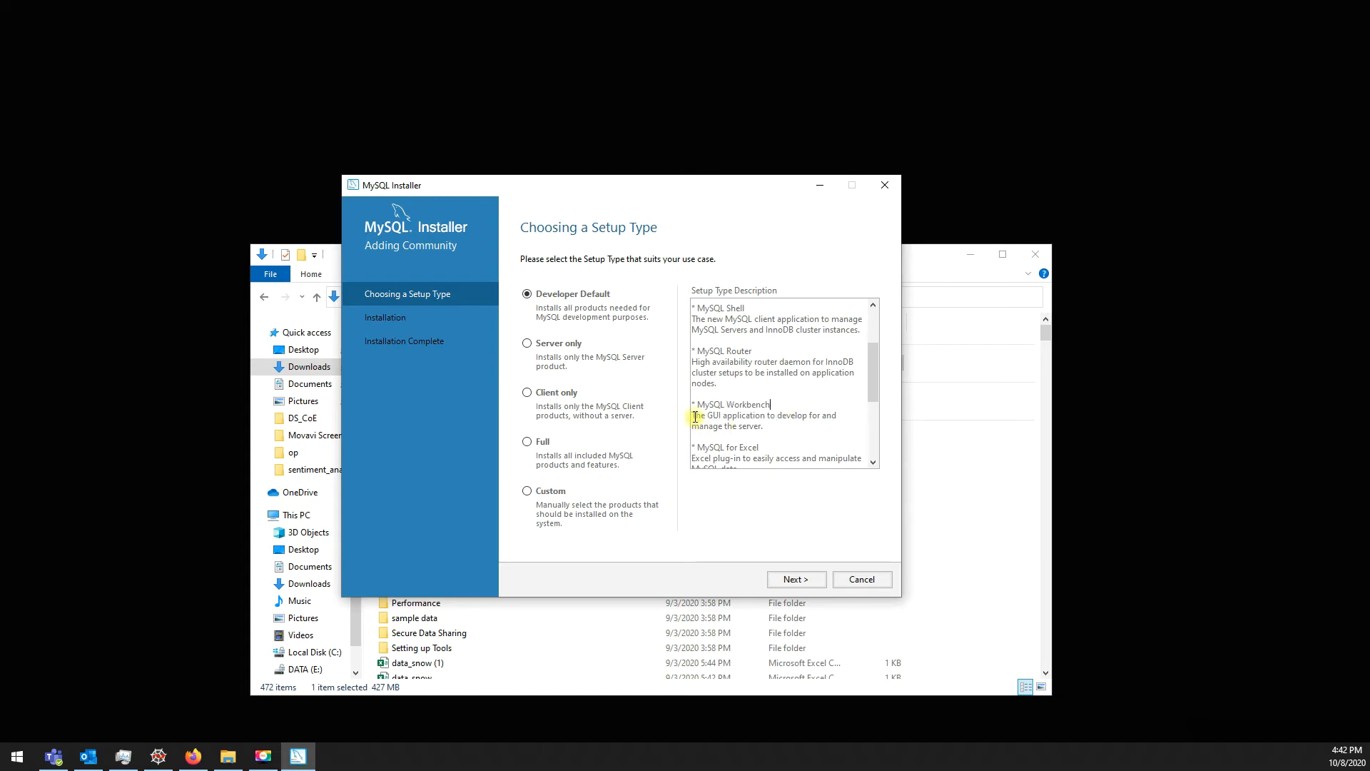
drag(692, 415, 780, 430)
click(788, 440)
drag(698, 403, 783, 402)
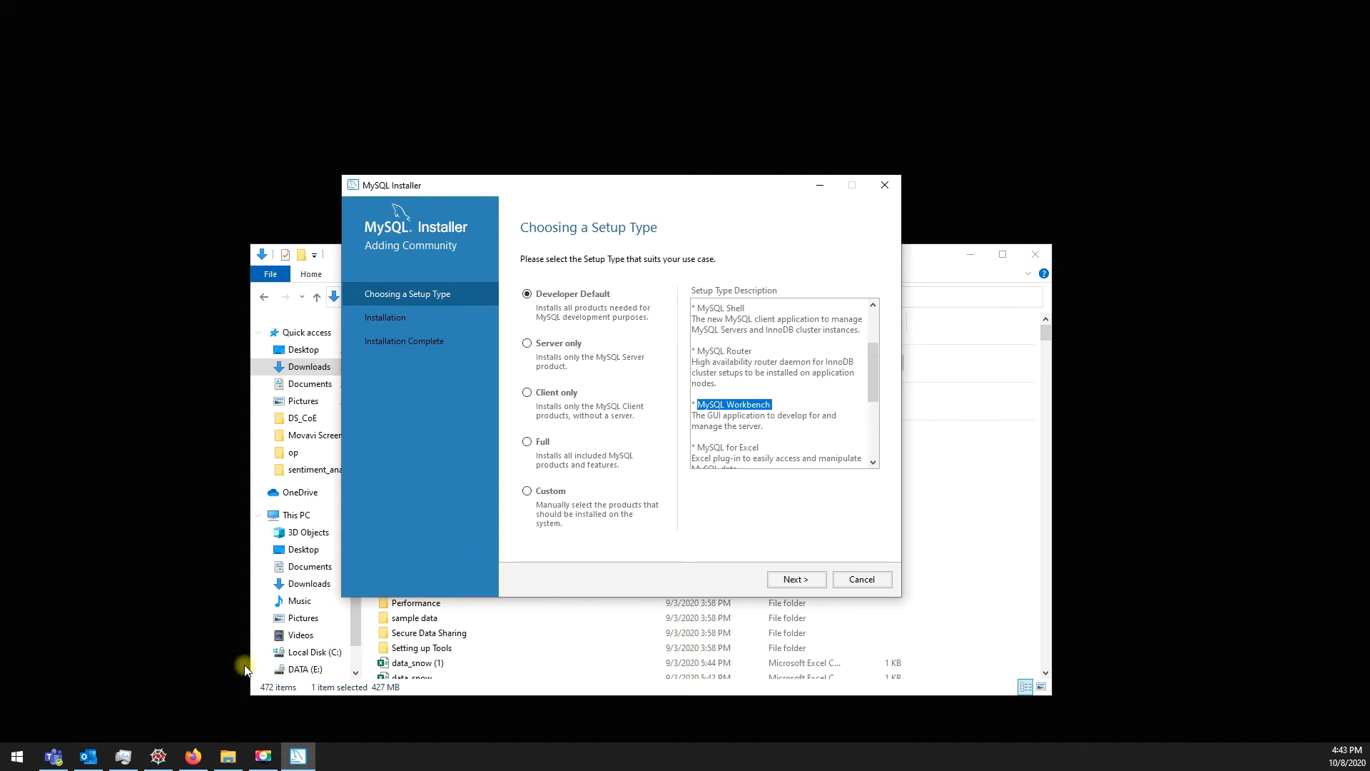
Step: Return to the installer and confirm the Developer Default setup type
click(161, 757)
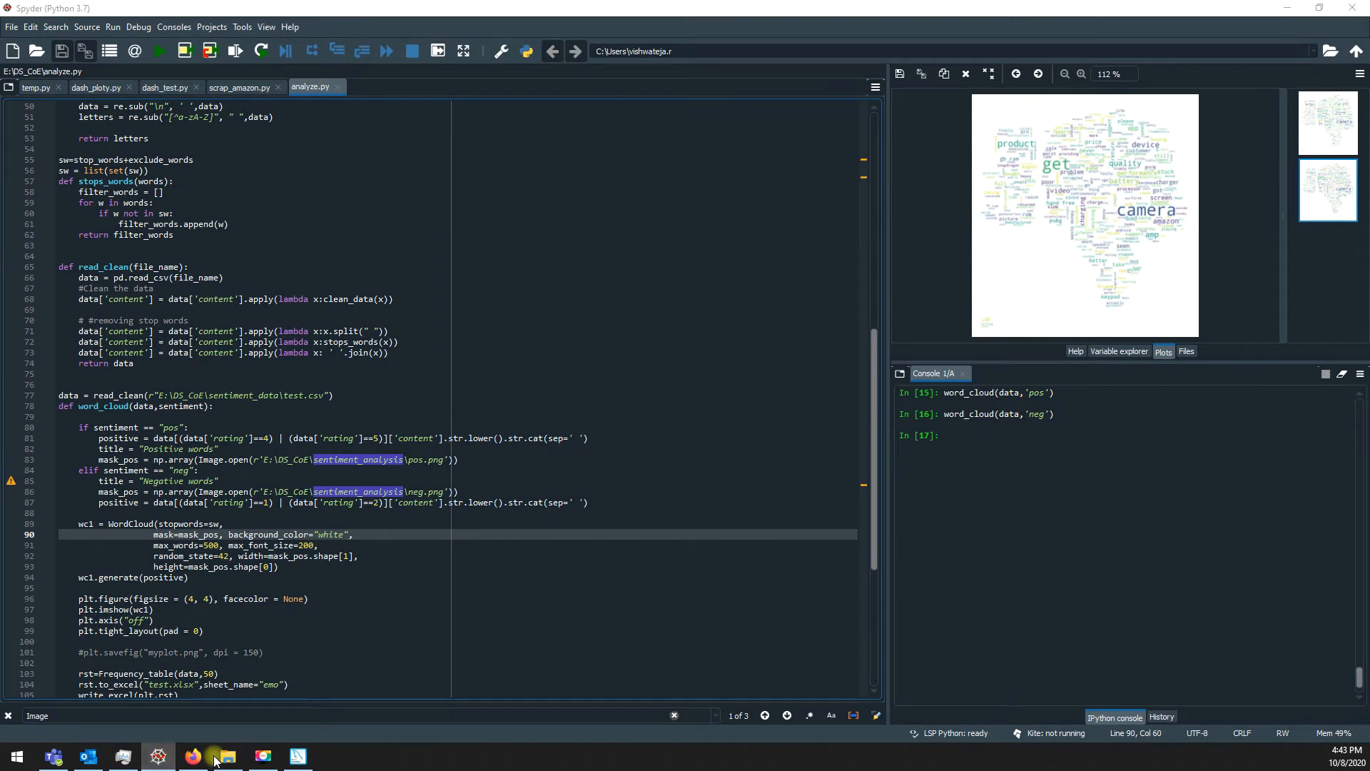
click(299, 756)
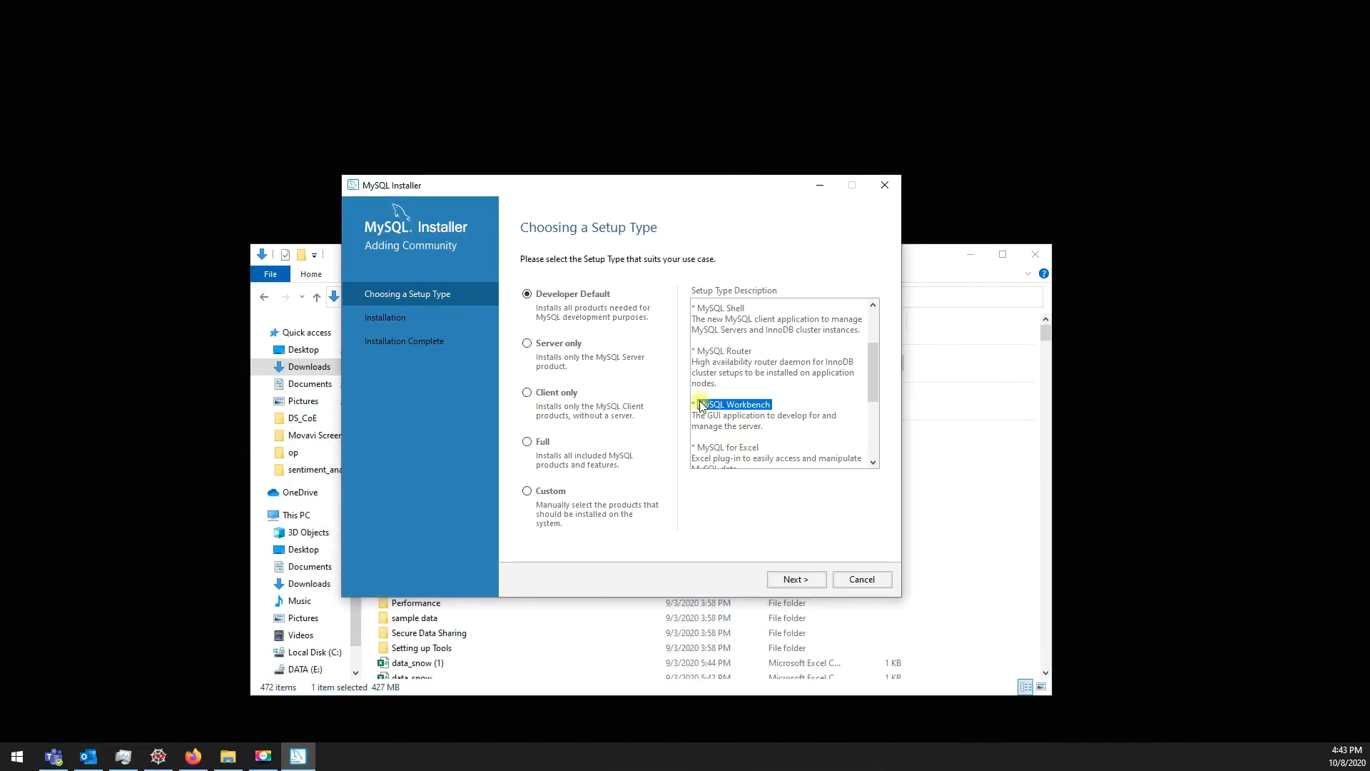
drag(697, 405, 766, 406)
click(786, 572)
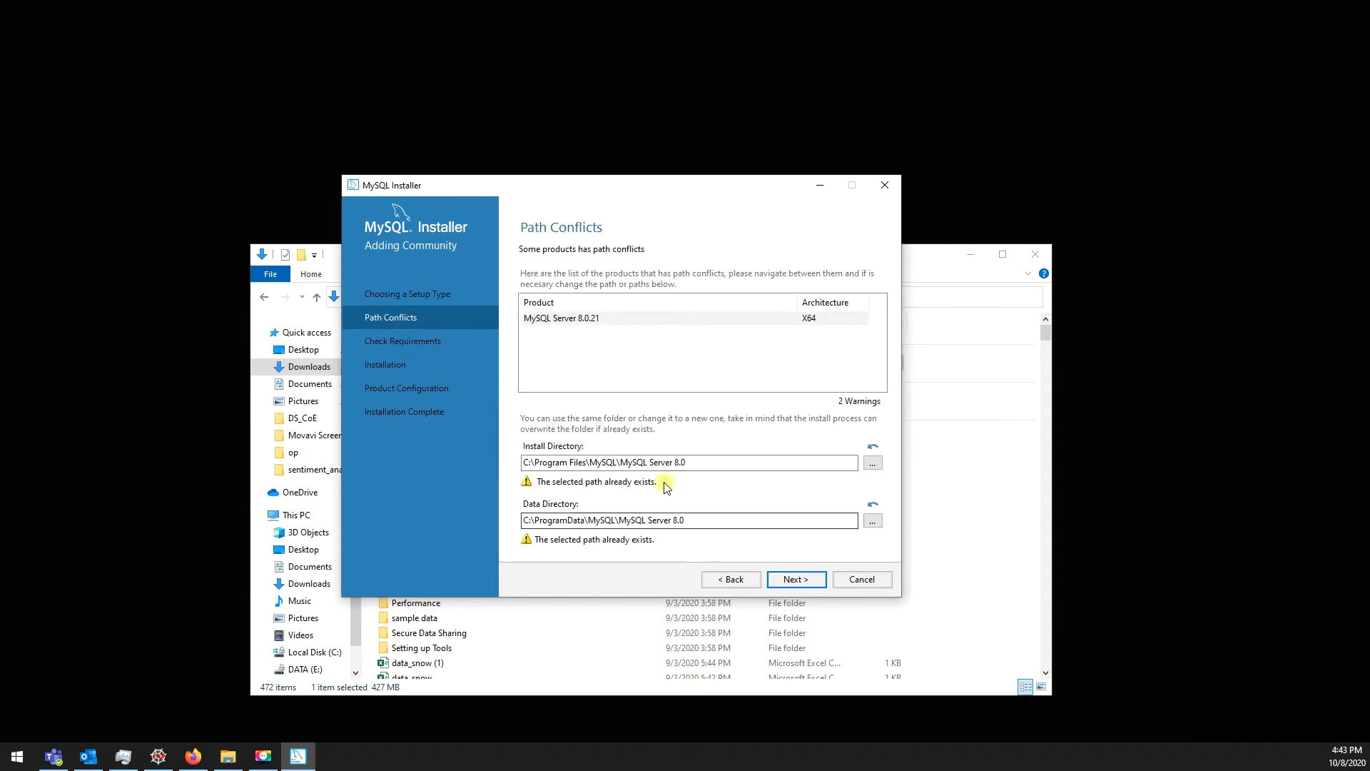
Step: Change the server's install and data directories to E:\mysql
click(637, 463)
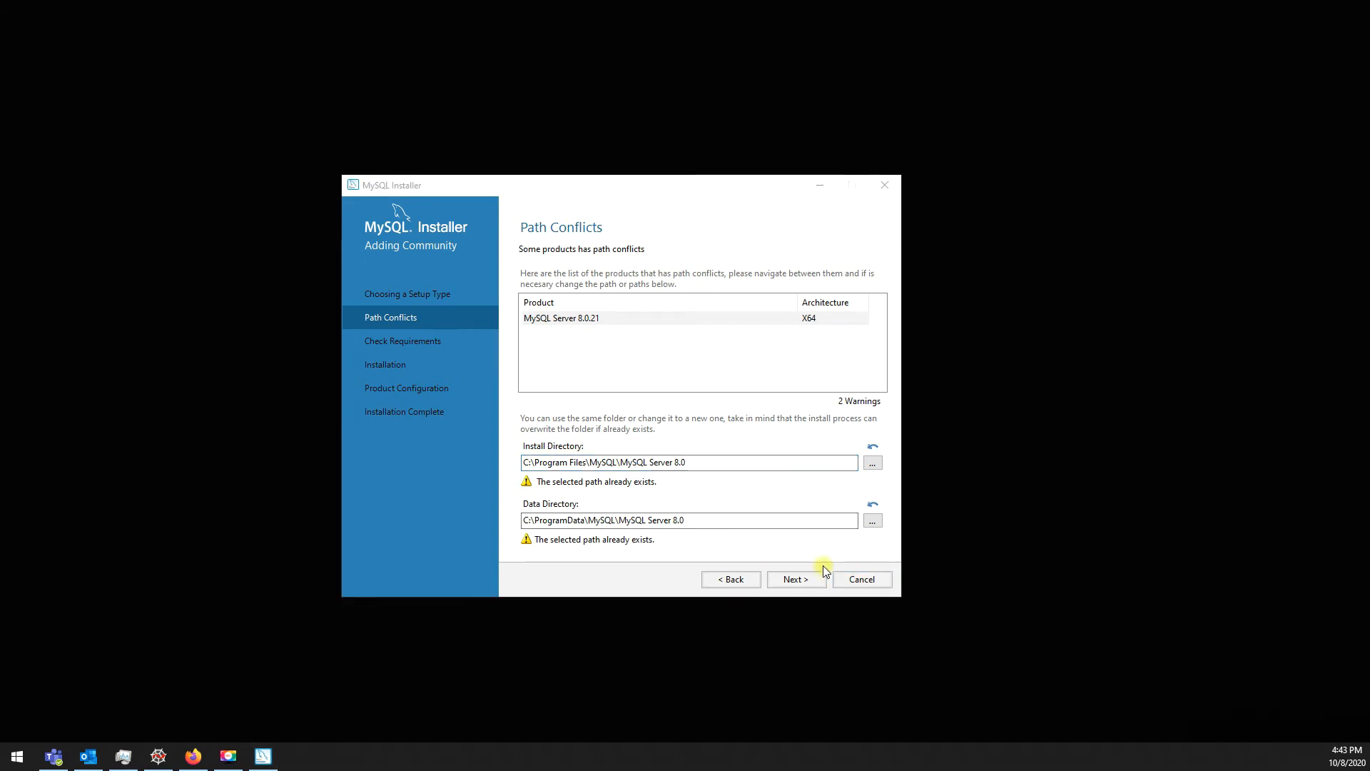
click(734, 464)
key(ctrl+a)
text(E:\mysql)
click(693, 523)
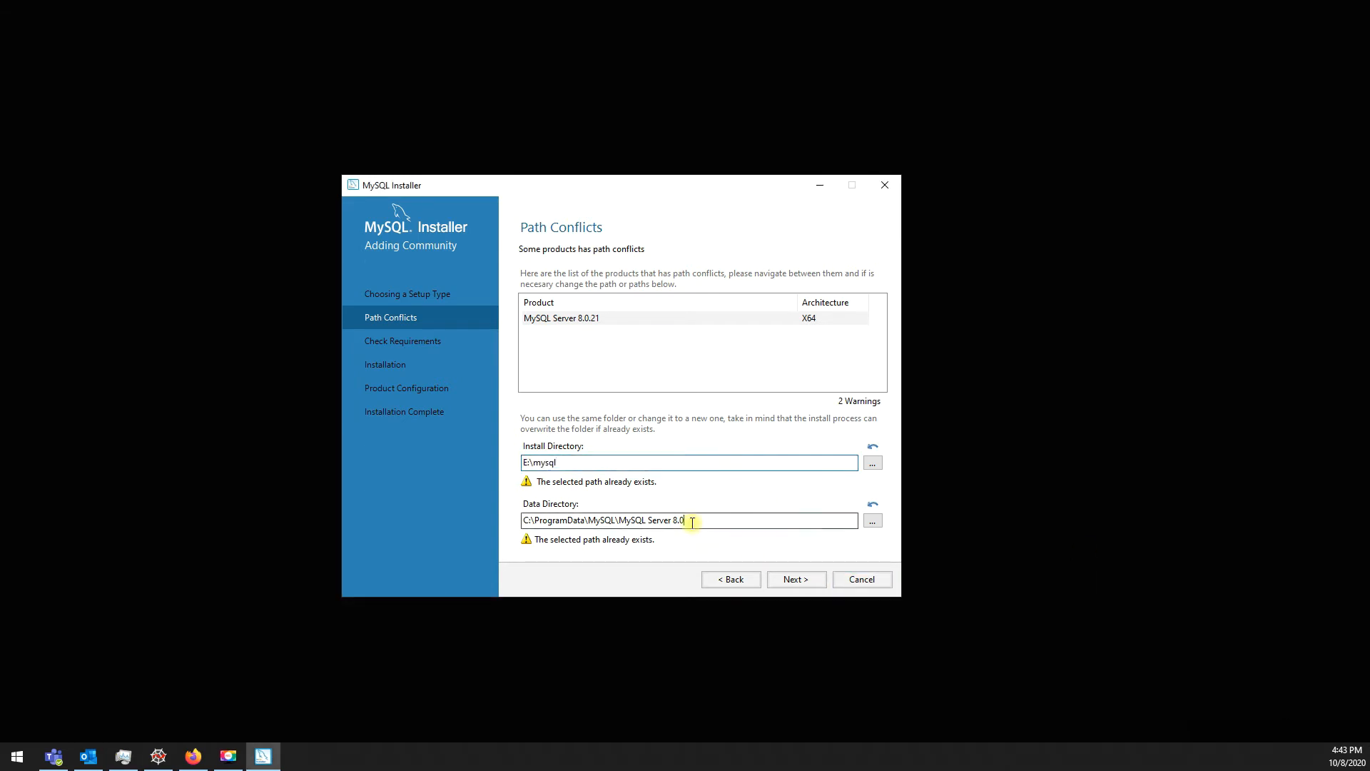
key(ctrl+a)
text(E:\mysql)
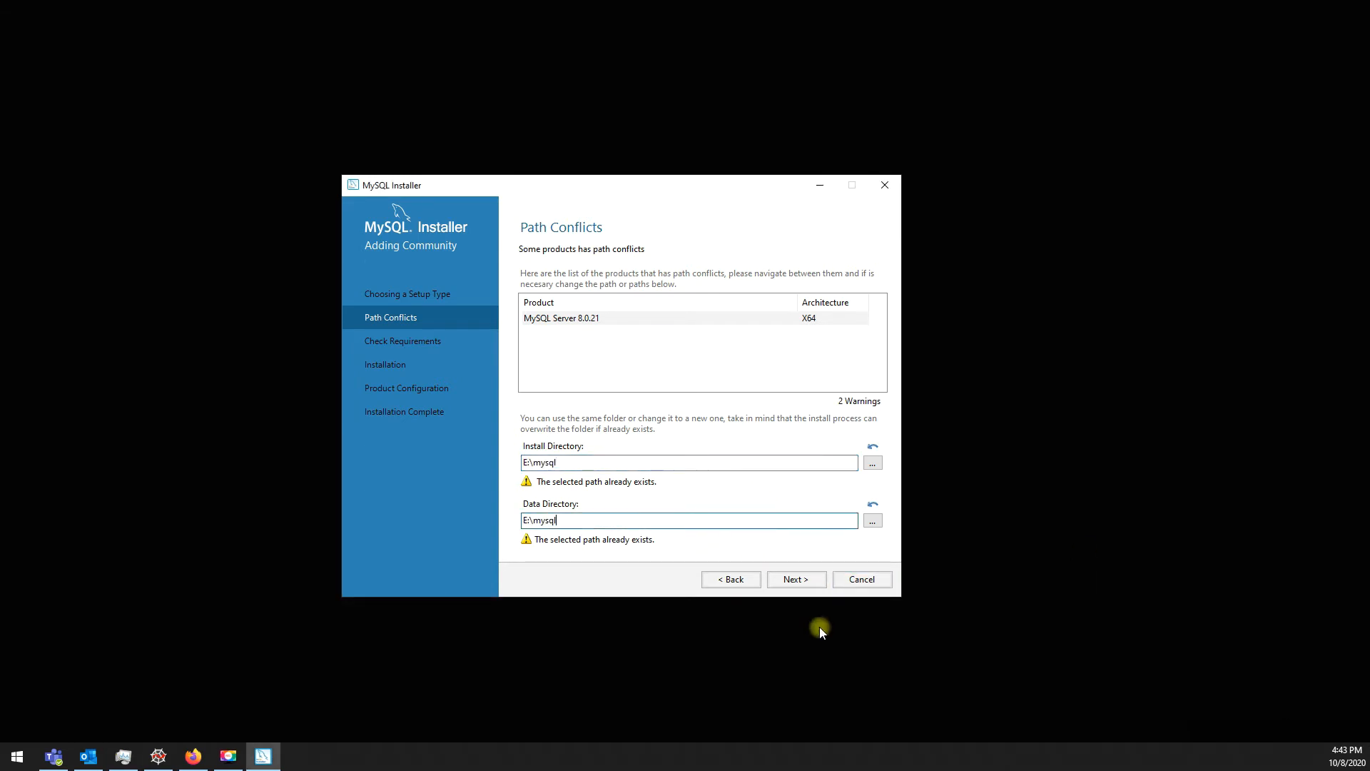
click(788, 581)
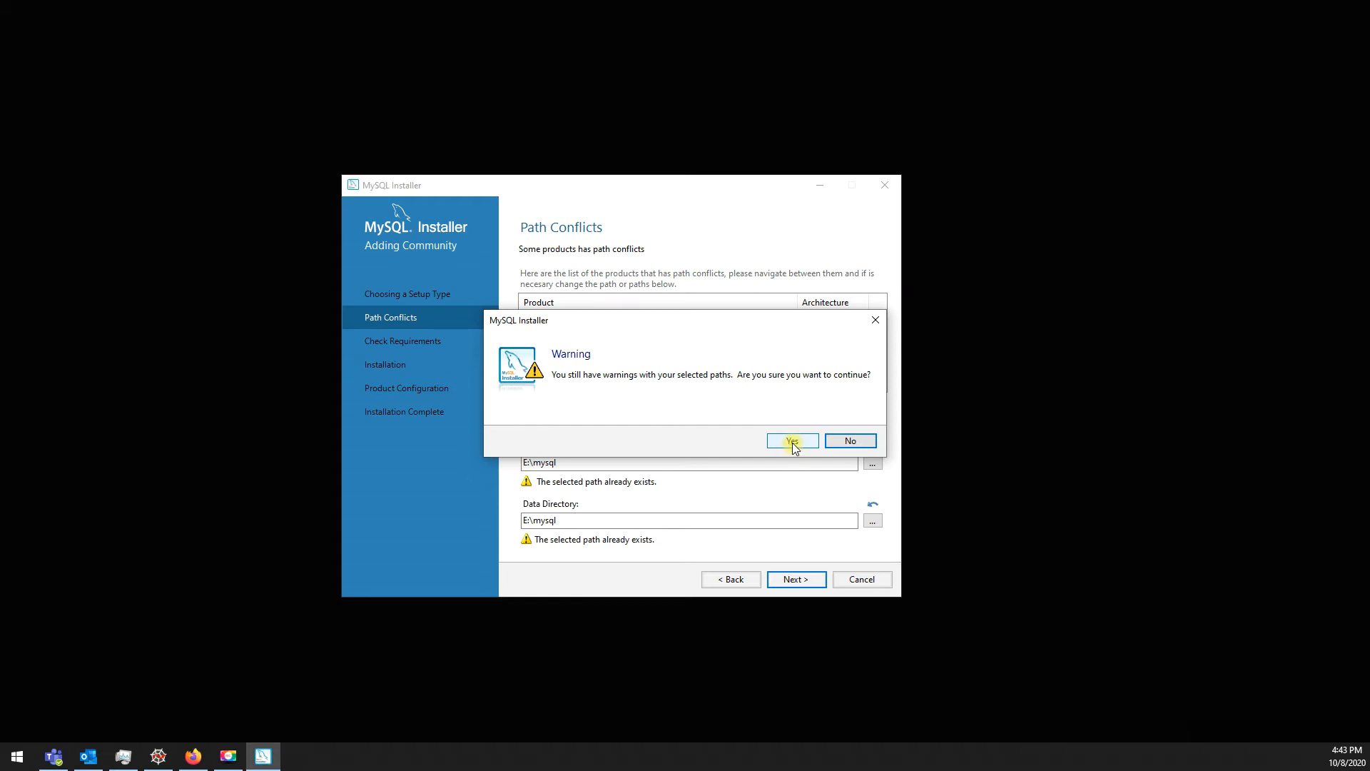
Step: Decline the path warning and change the data directory to E:\mysql\data
click(833, 445)
click(743, 462)
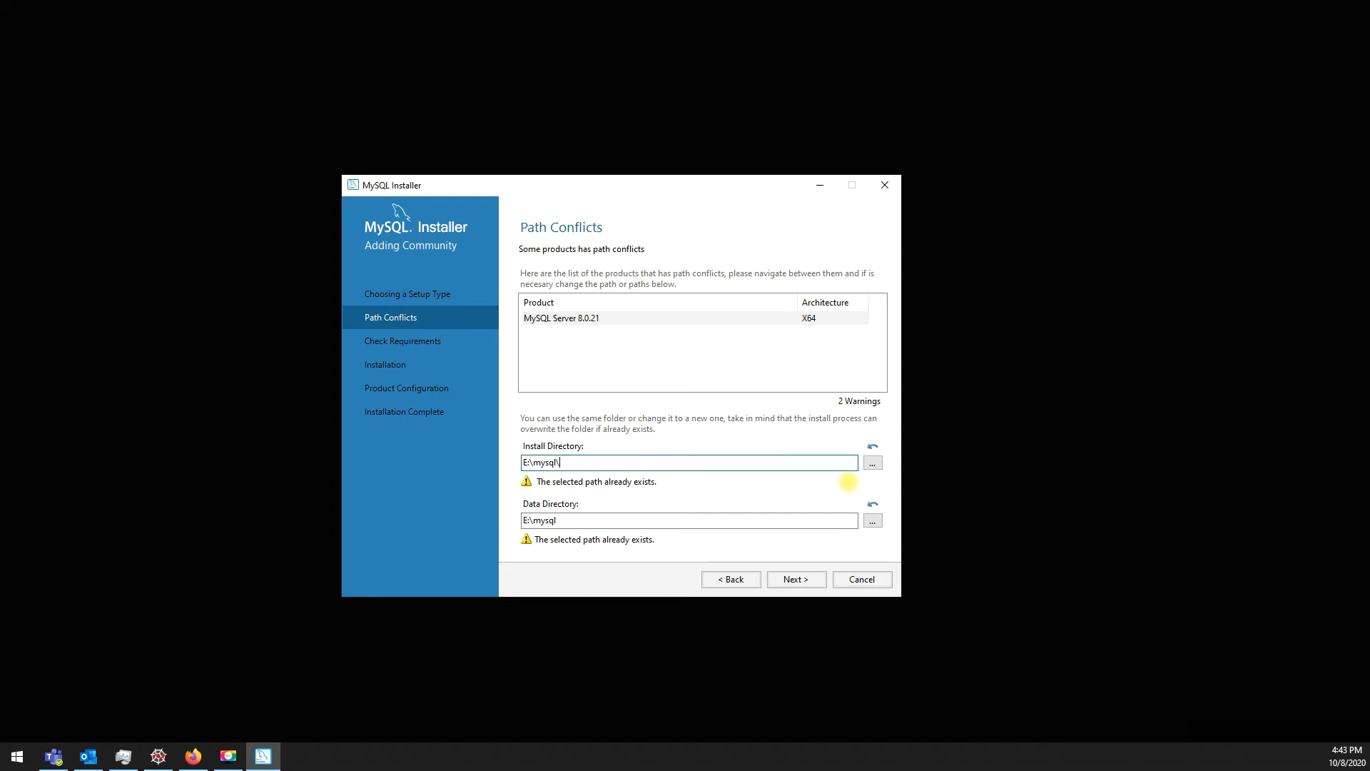
click(791, 519)
text(\data)
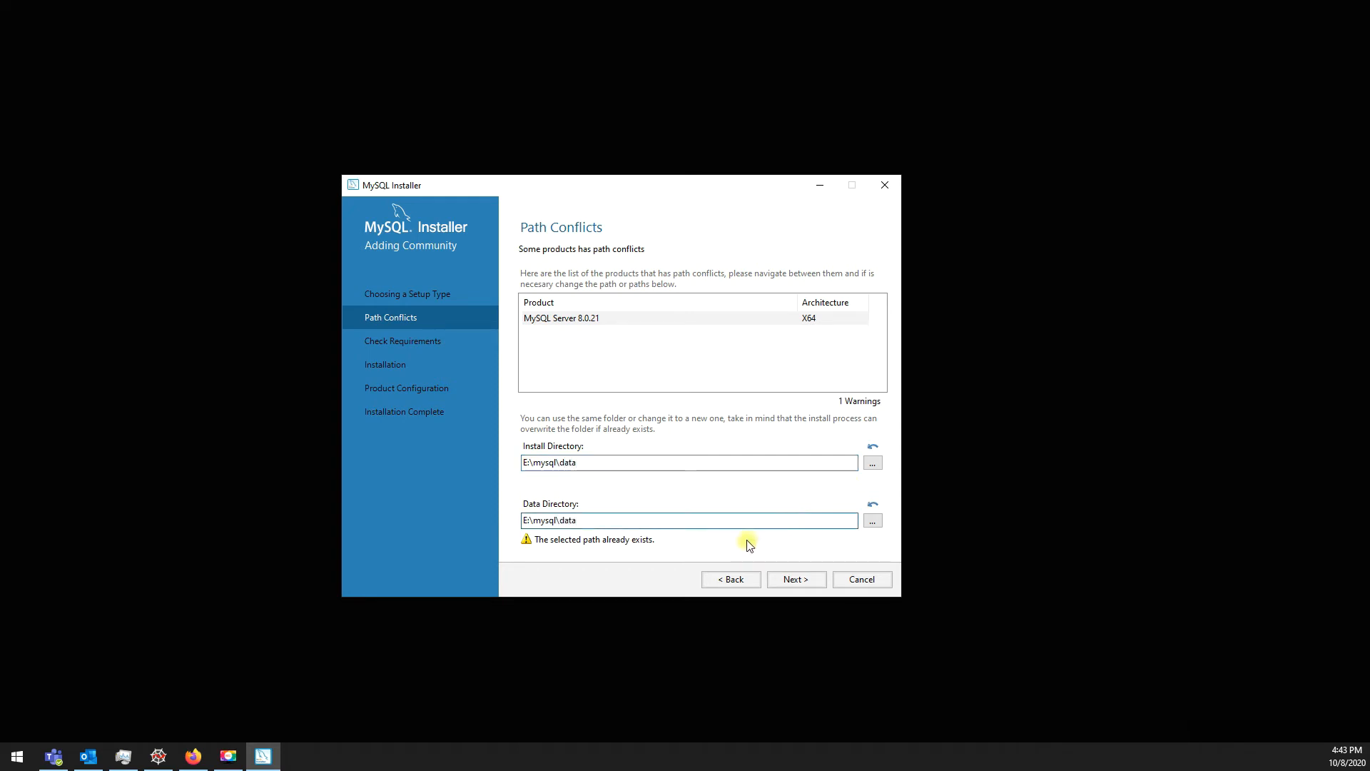
click(795, 579)
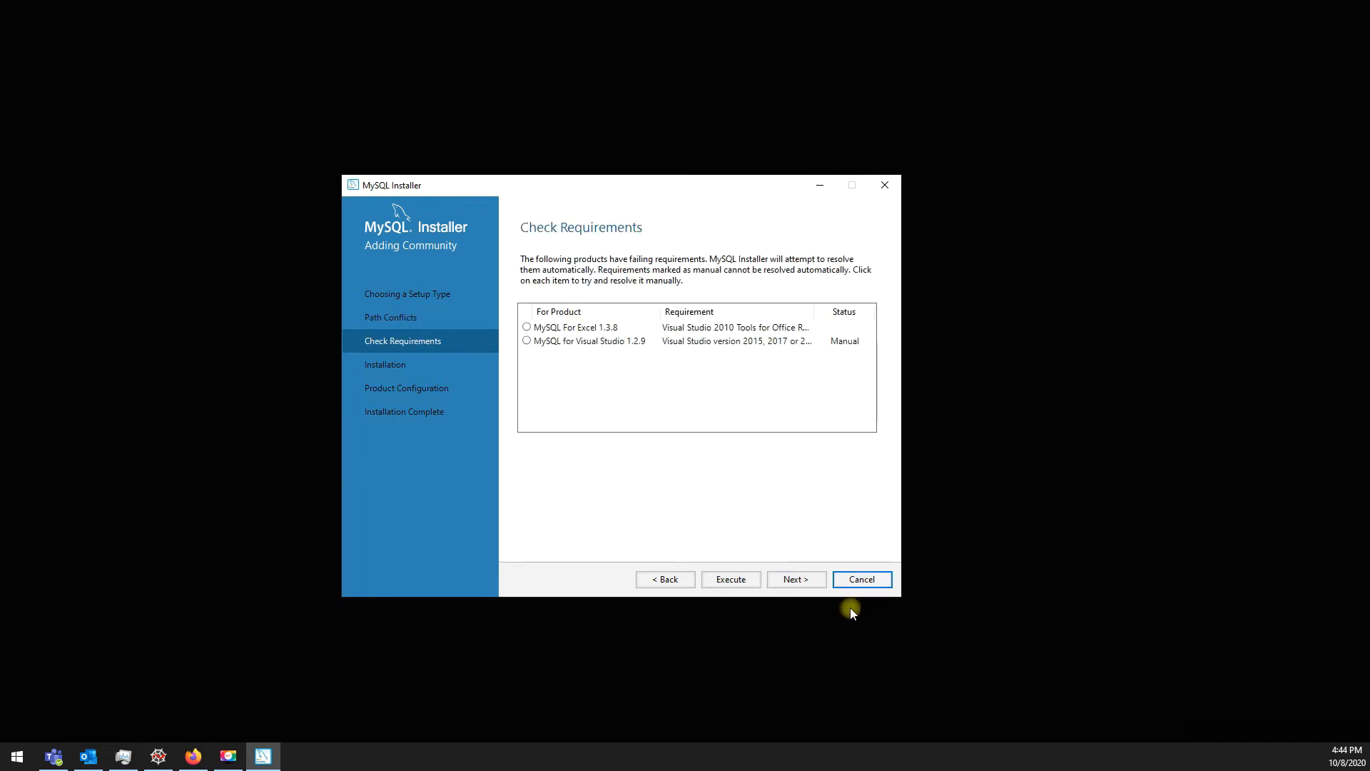
Step: Review the failing MySQL for Excel and Visual Studio requirements and proceed anyway
click(790, 579)
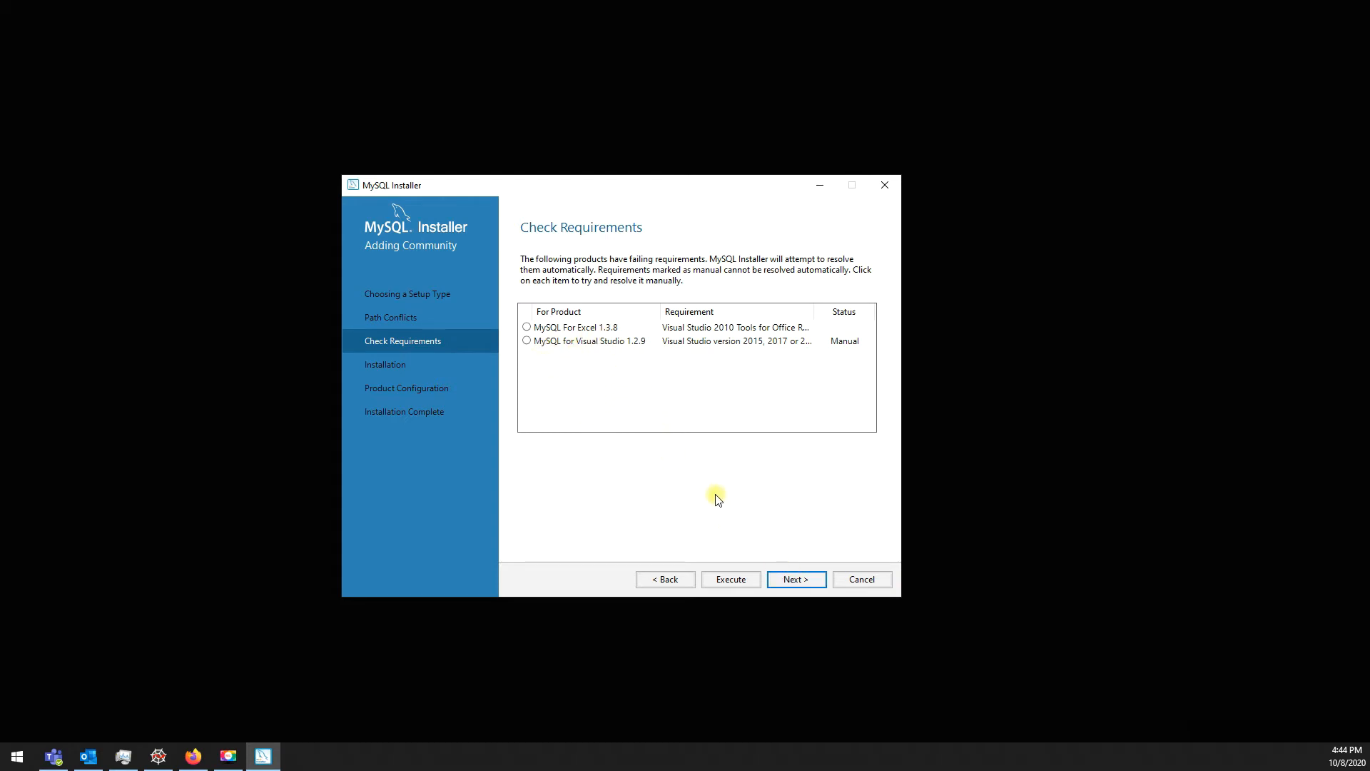
click(582, 343)
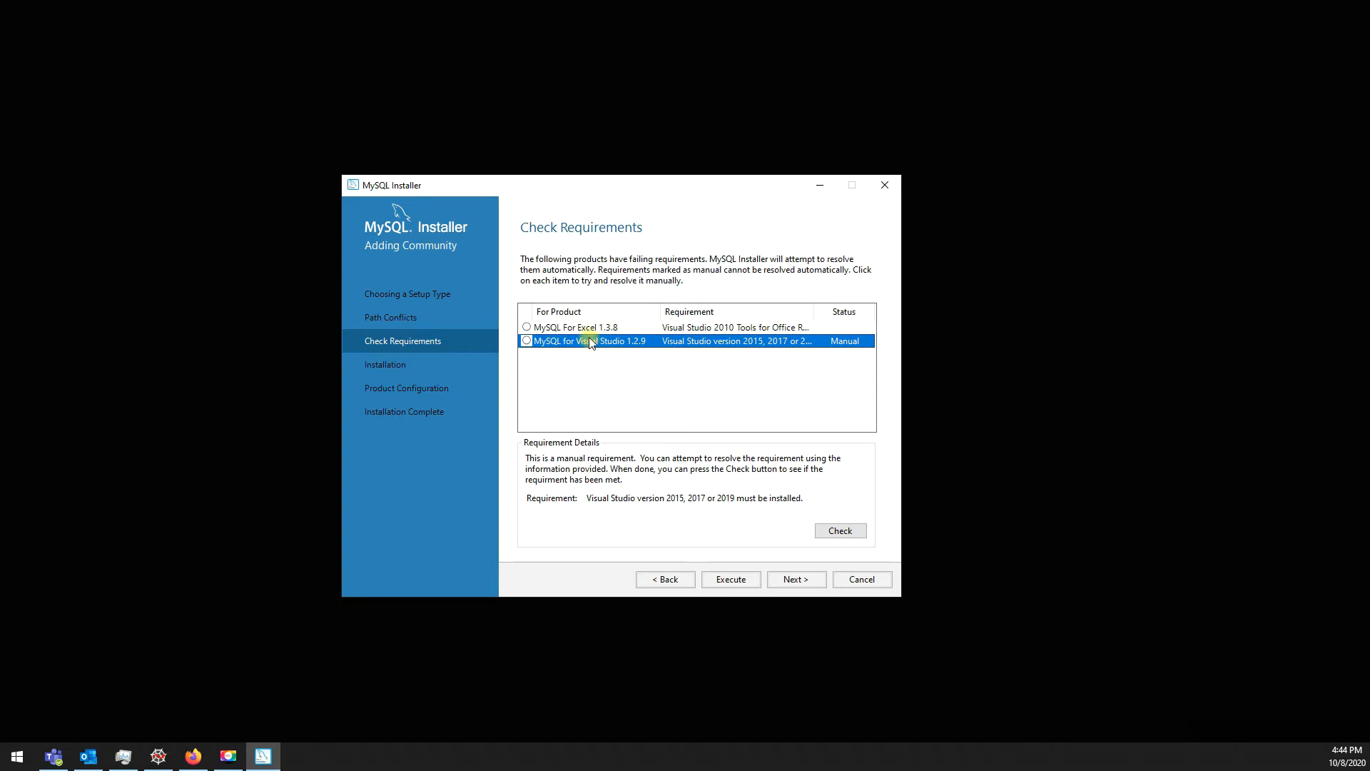
click(598, 327)
click(803, 579)
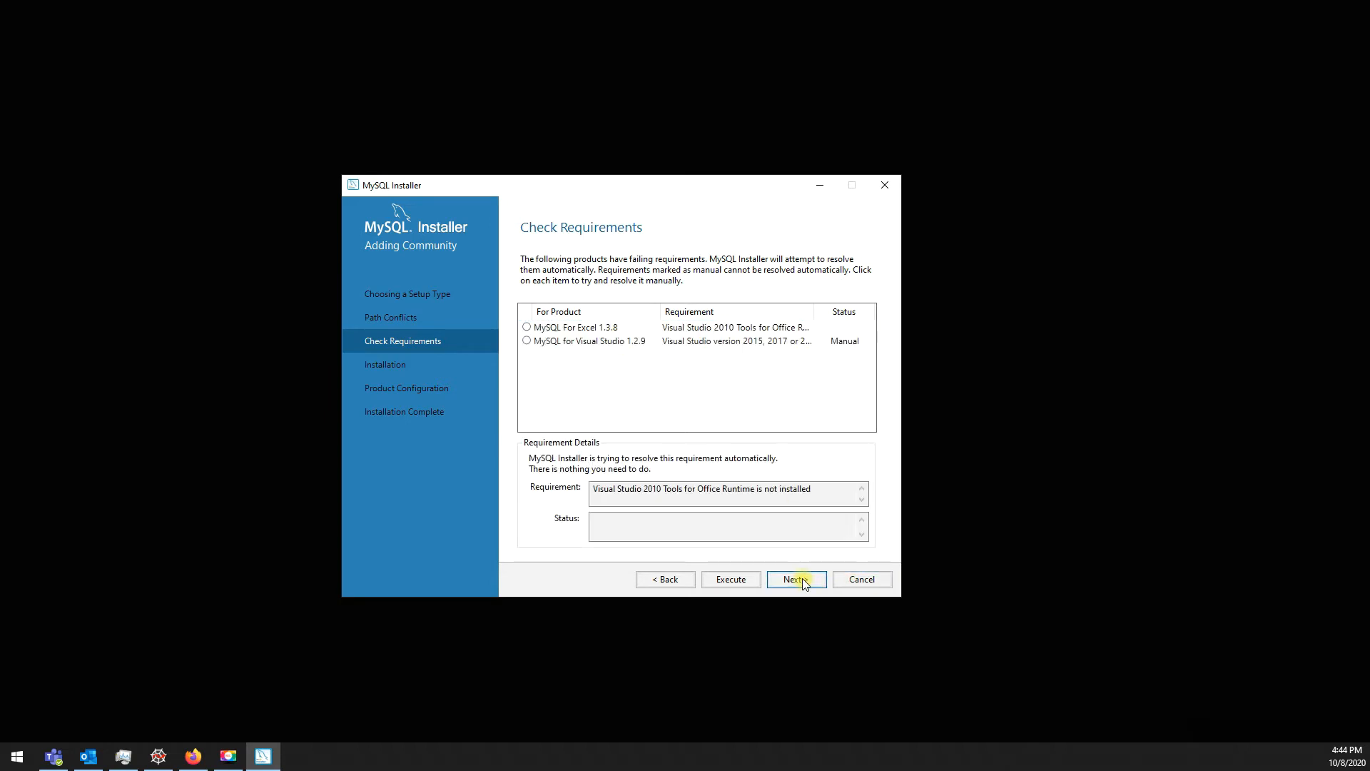
click(790, 447)
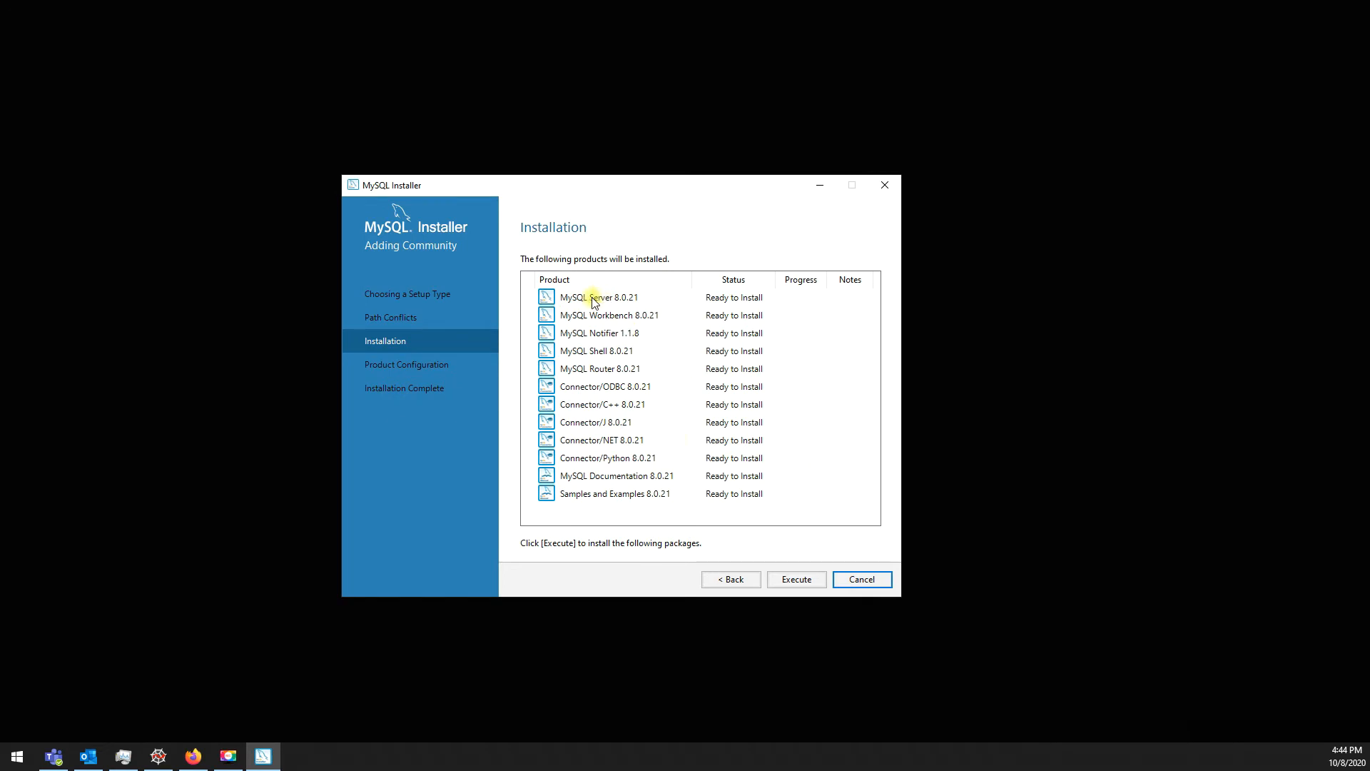
Step: Check the listed products, including Server, Workbench and Notifier 1.1.8, then execute the installation
click(589, 298)
click(582, 317)
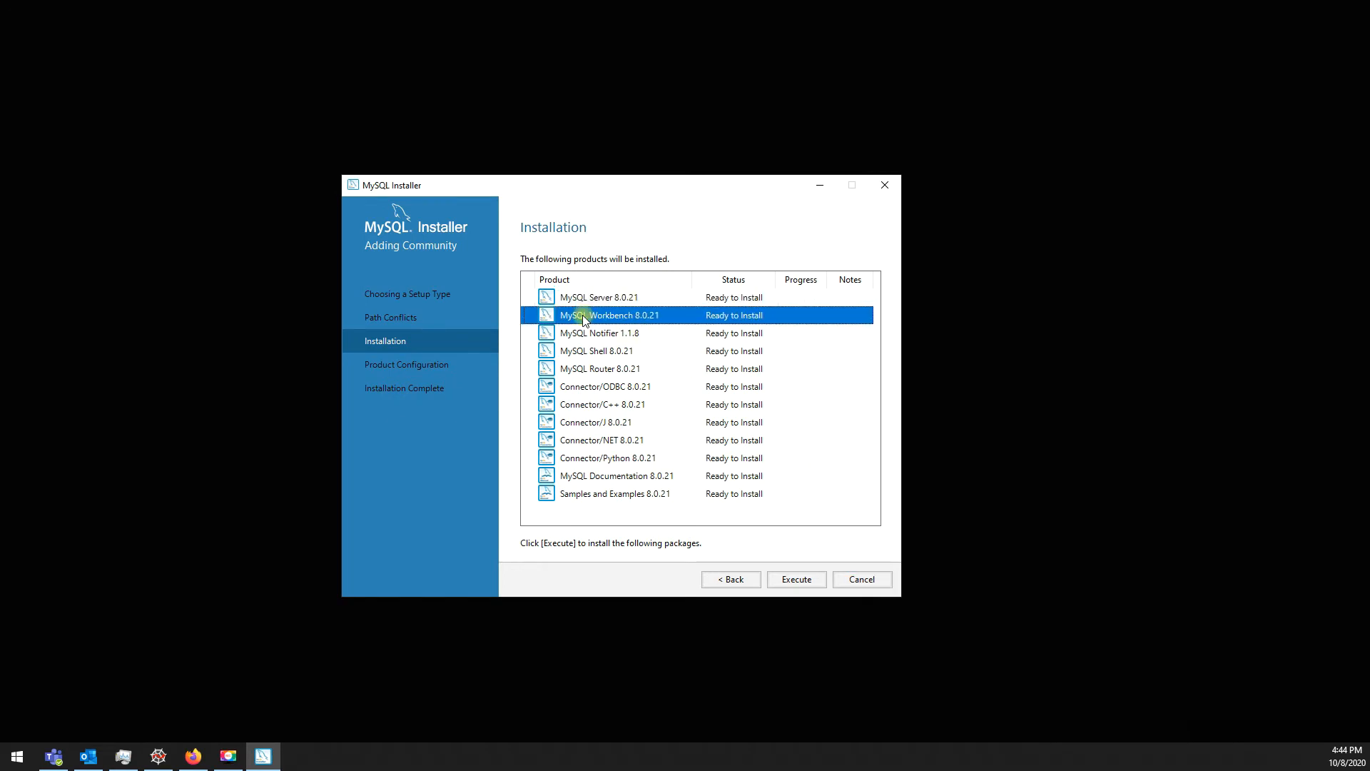
click(575, 332)
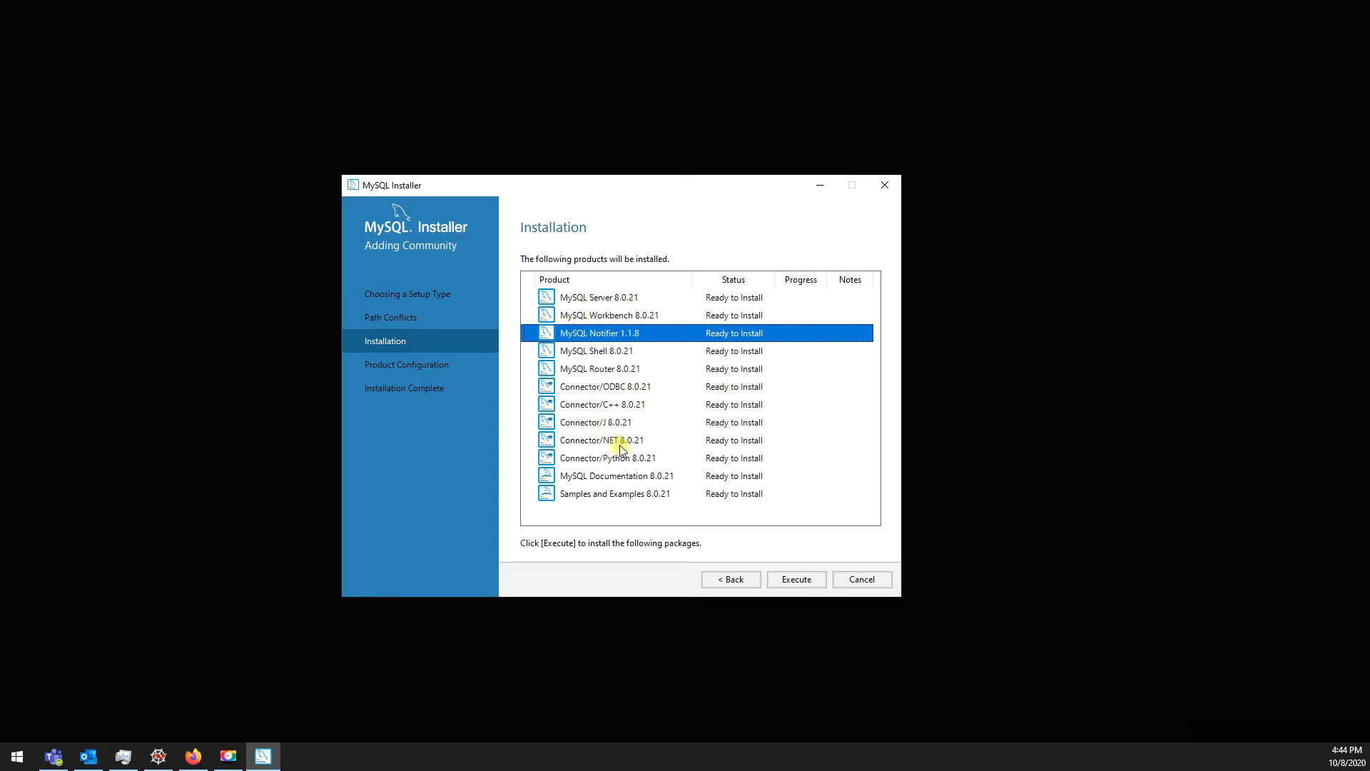
click(797, 580)
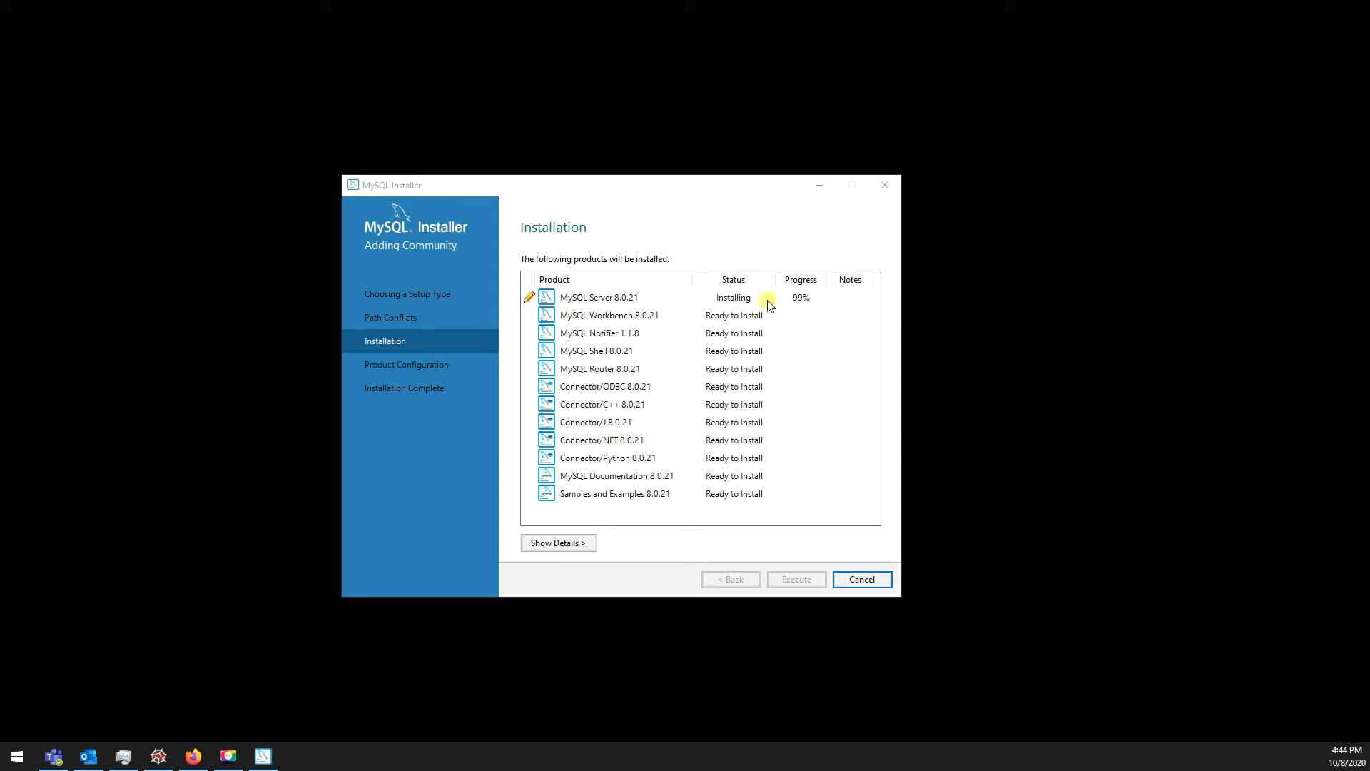
Step: Monitor MySQL Workbench's installation progress while the installer runs
click(674, 319)
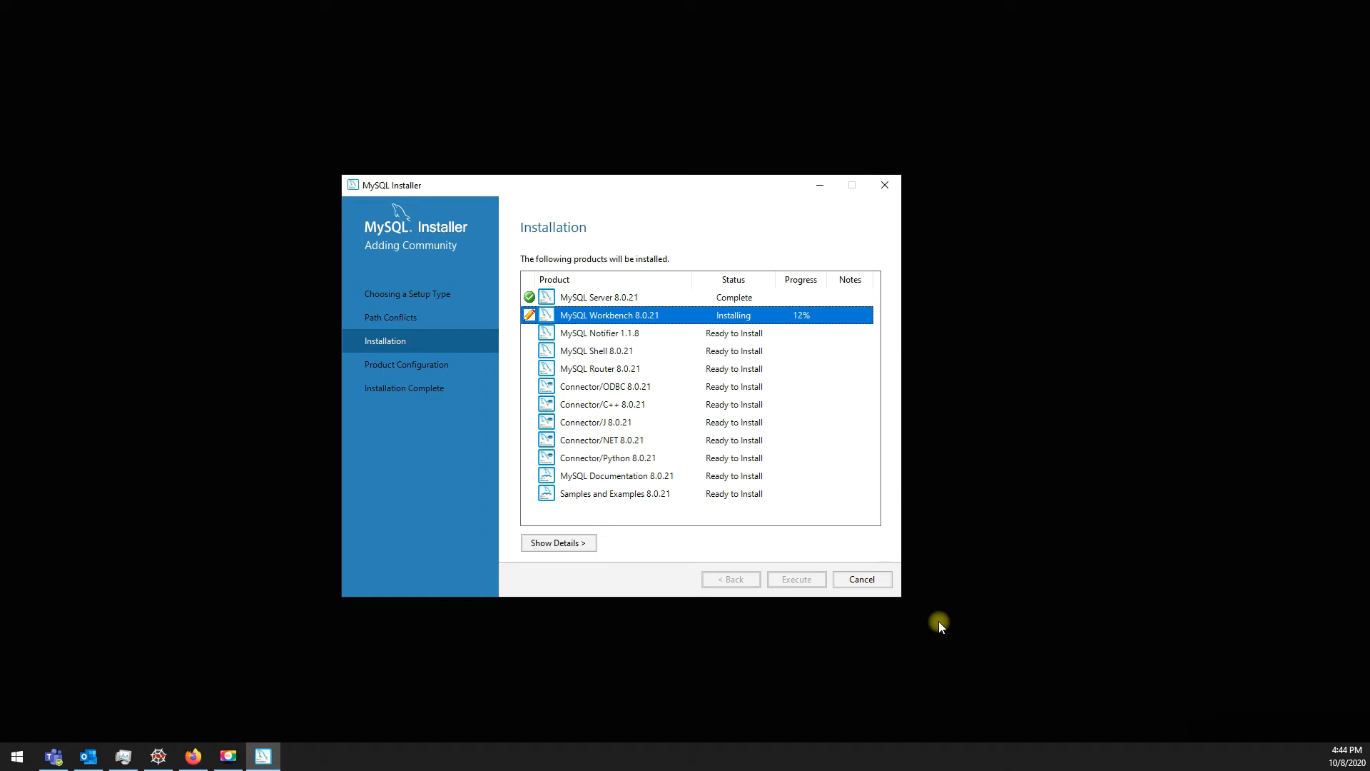
click(1293, 730)
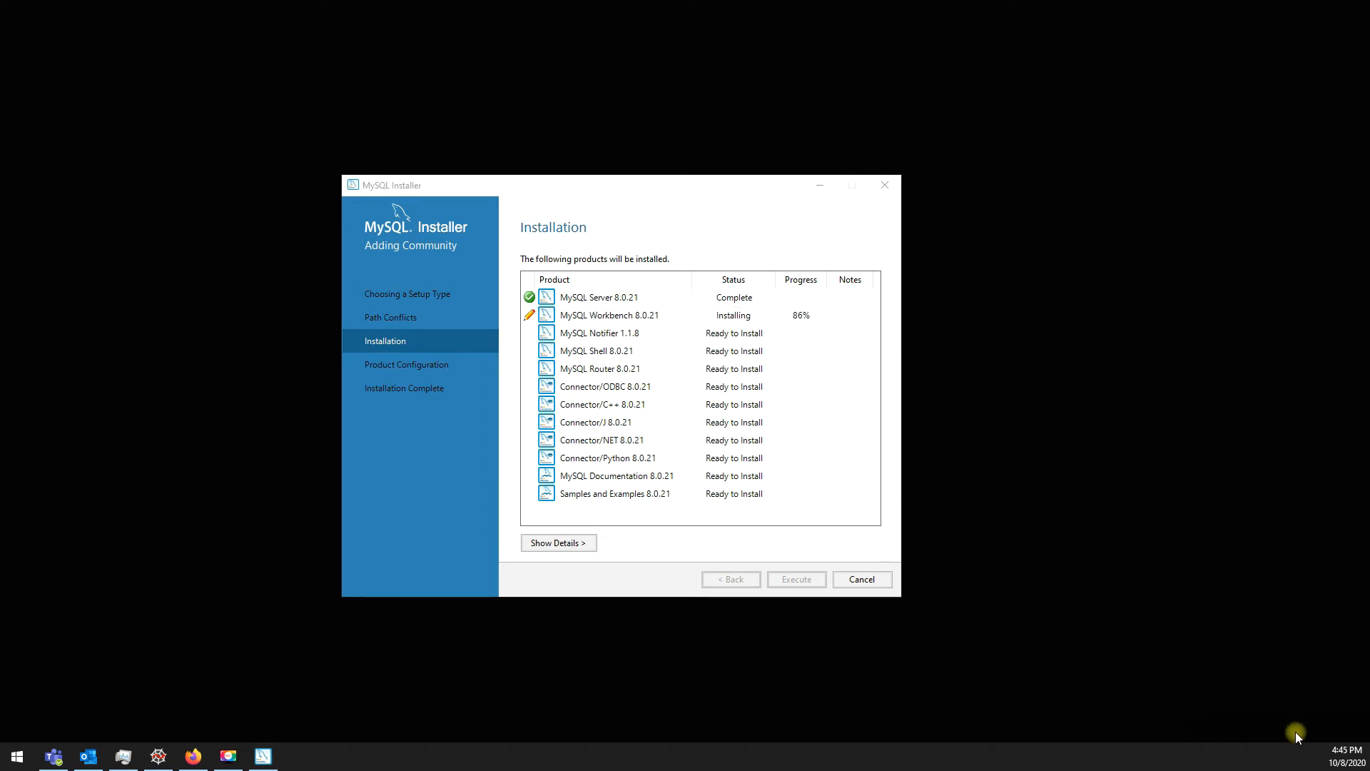
click(730, 320)
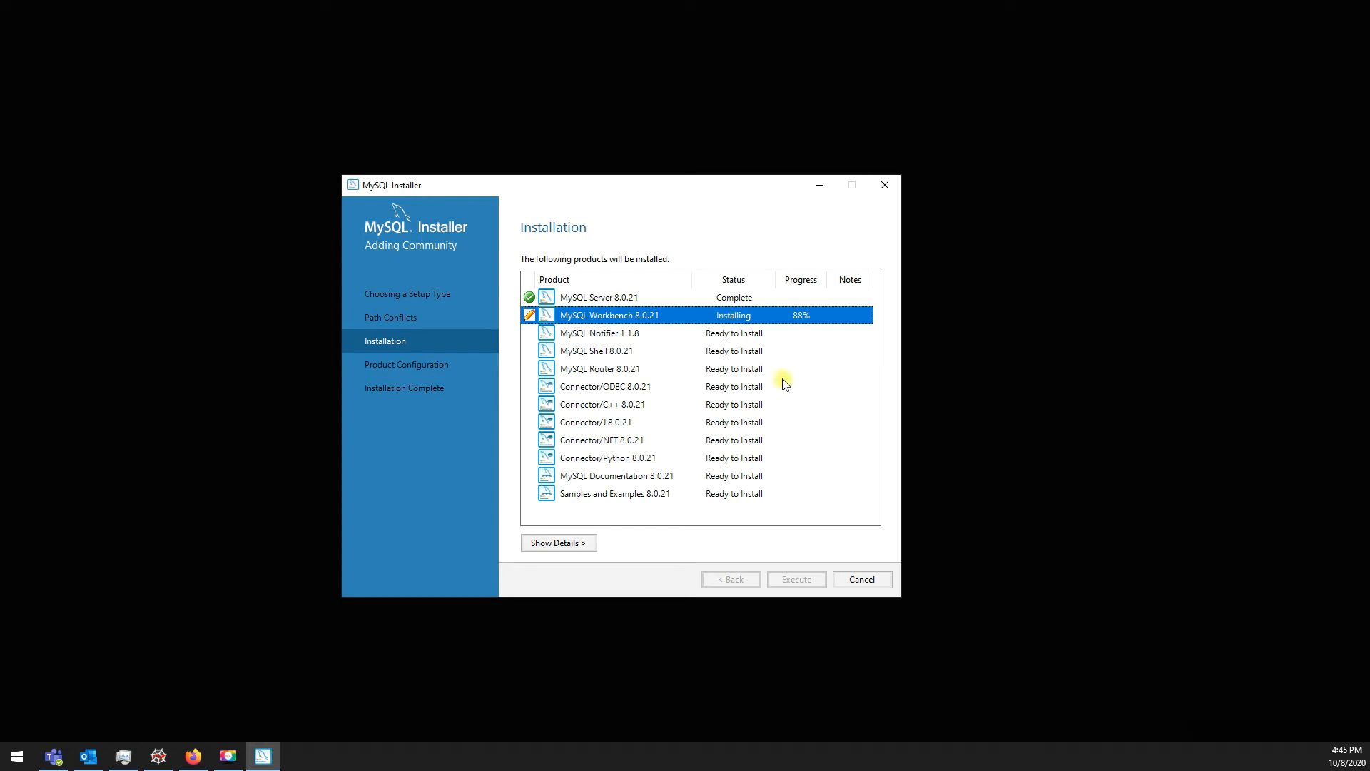
click(1292, 732)
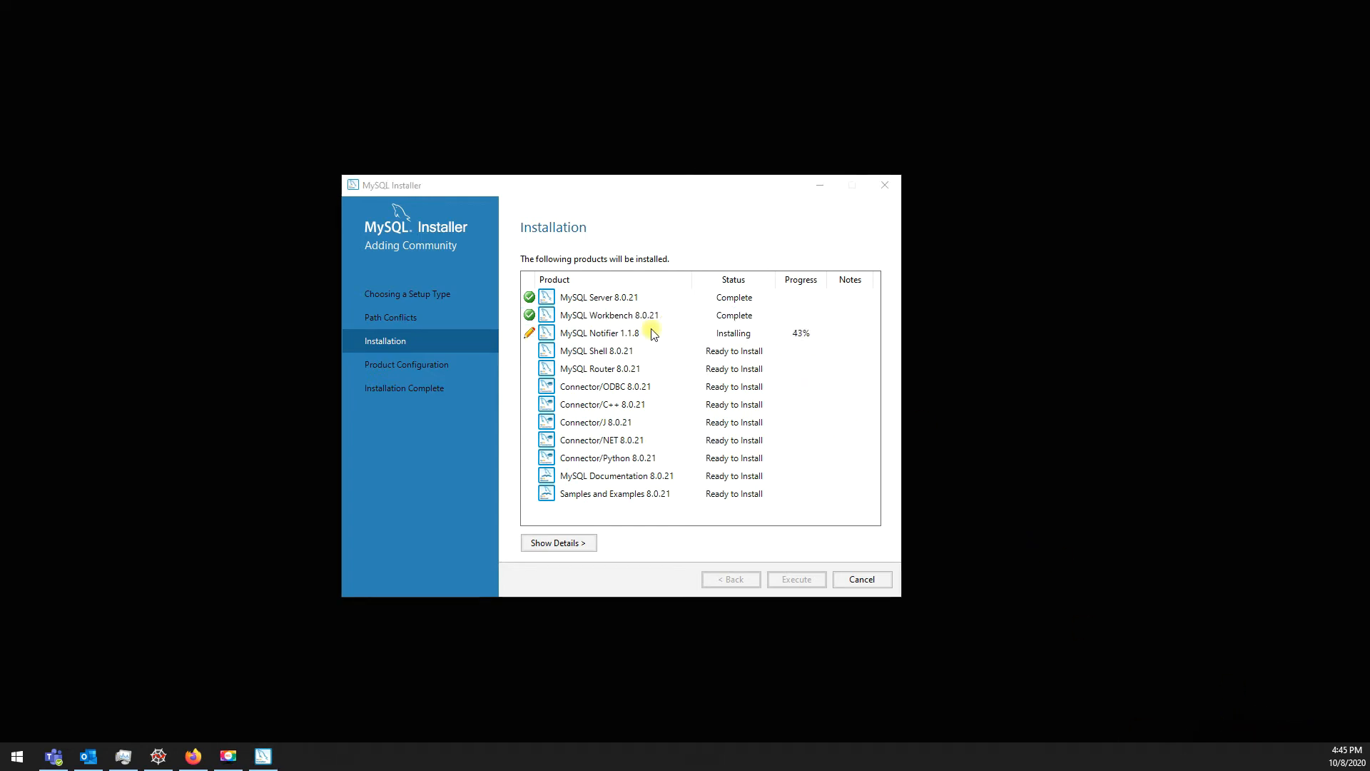
click(593, 323)
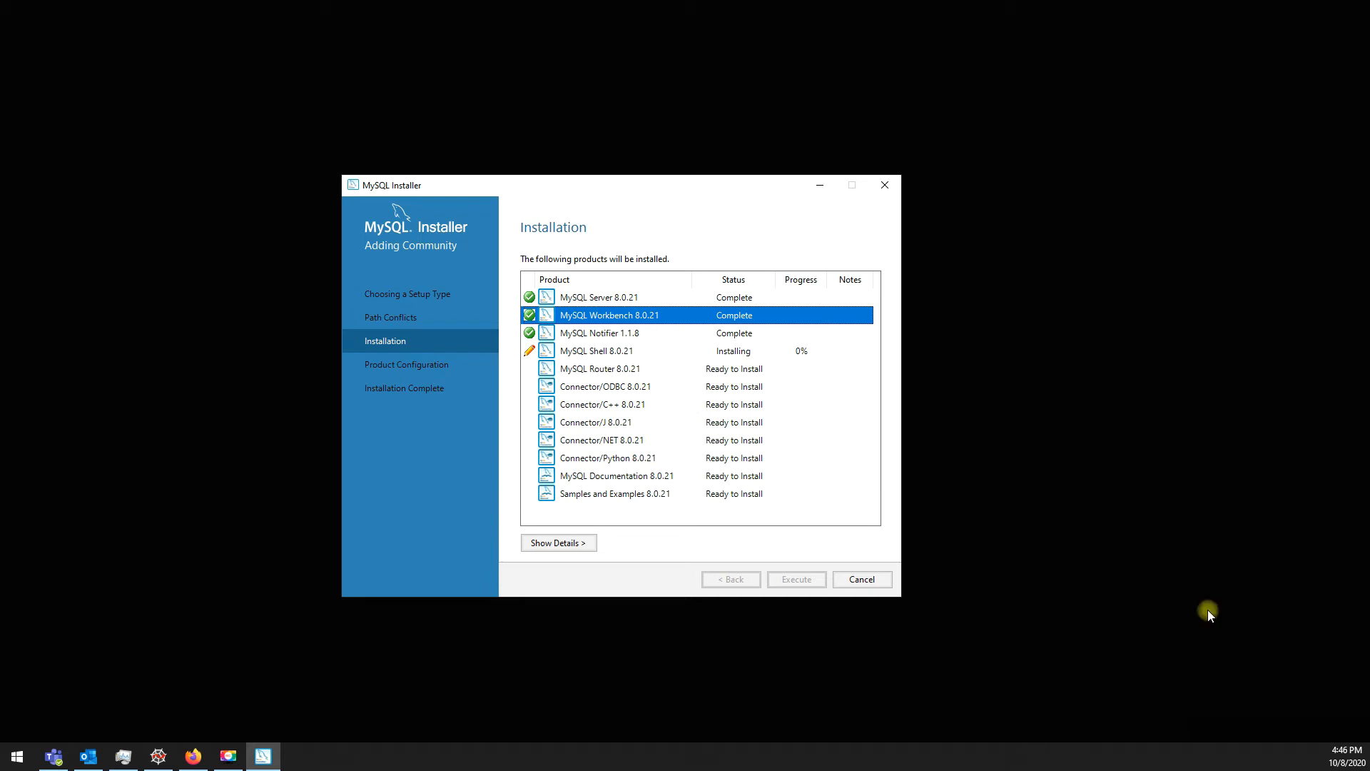
click(1289, 724)
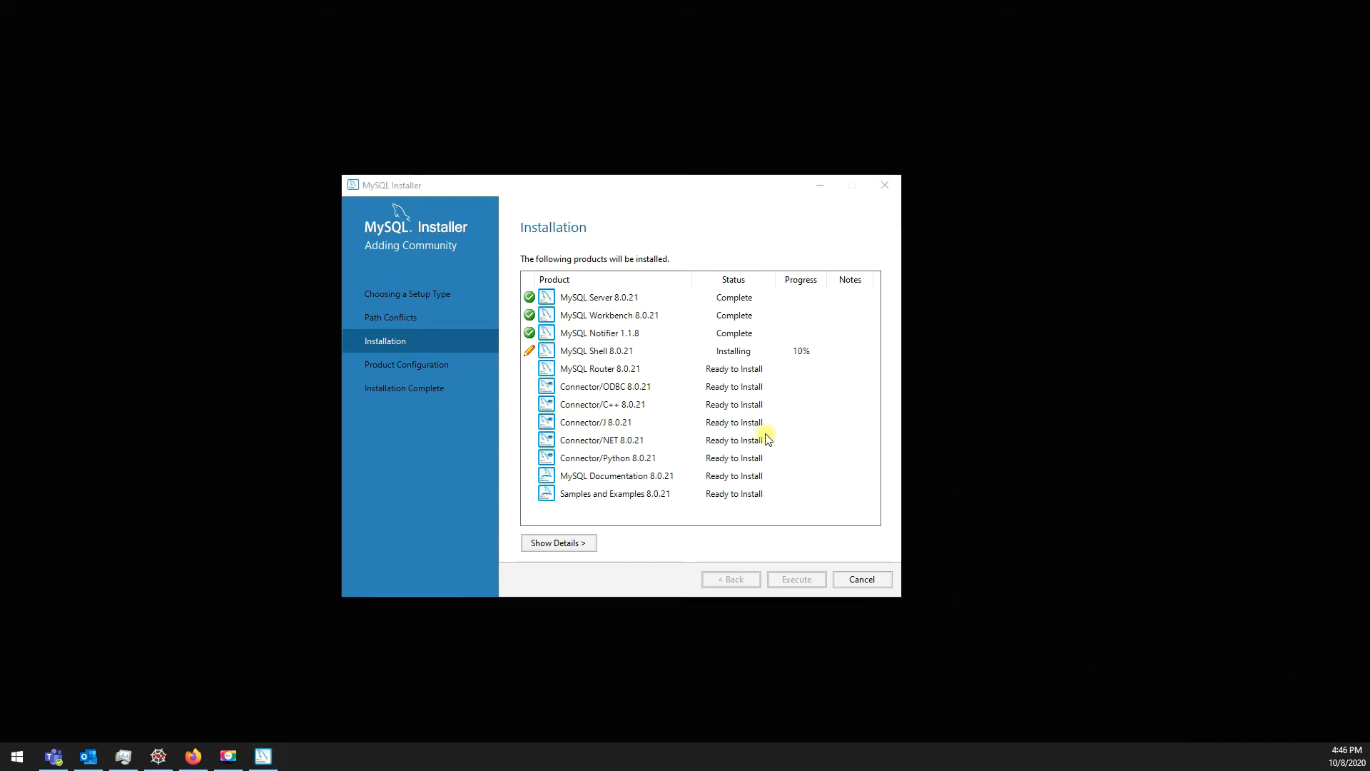
click(686, 355)
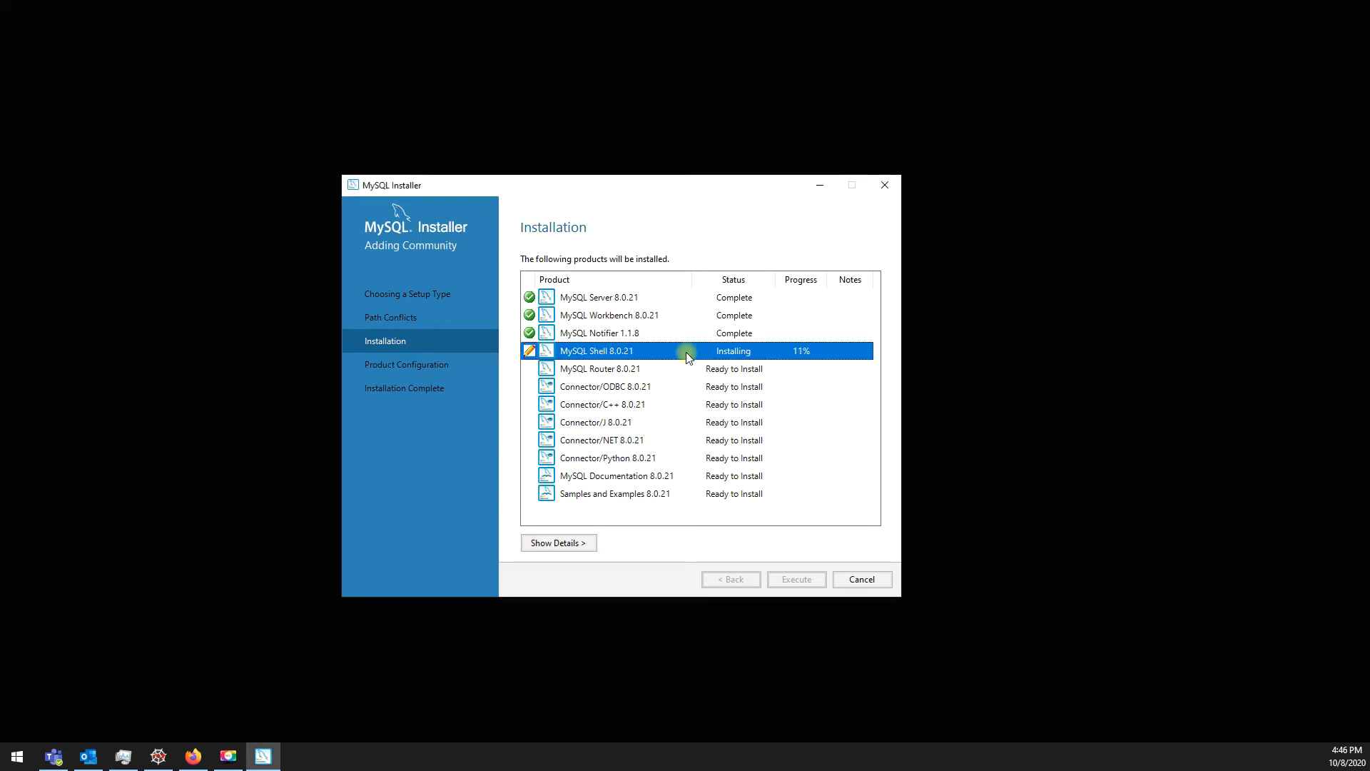
click(596, 318)
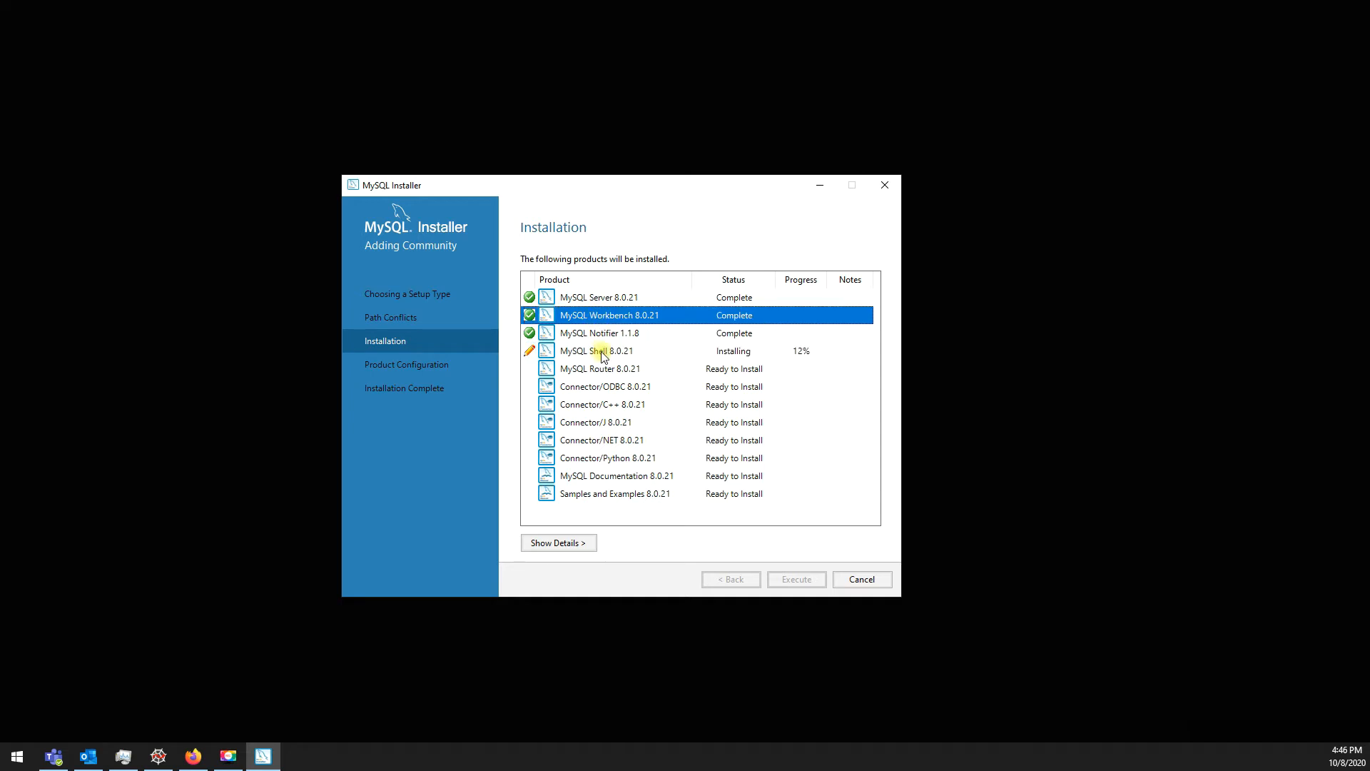
click(602, 353)
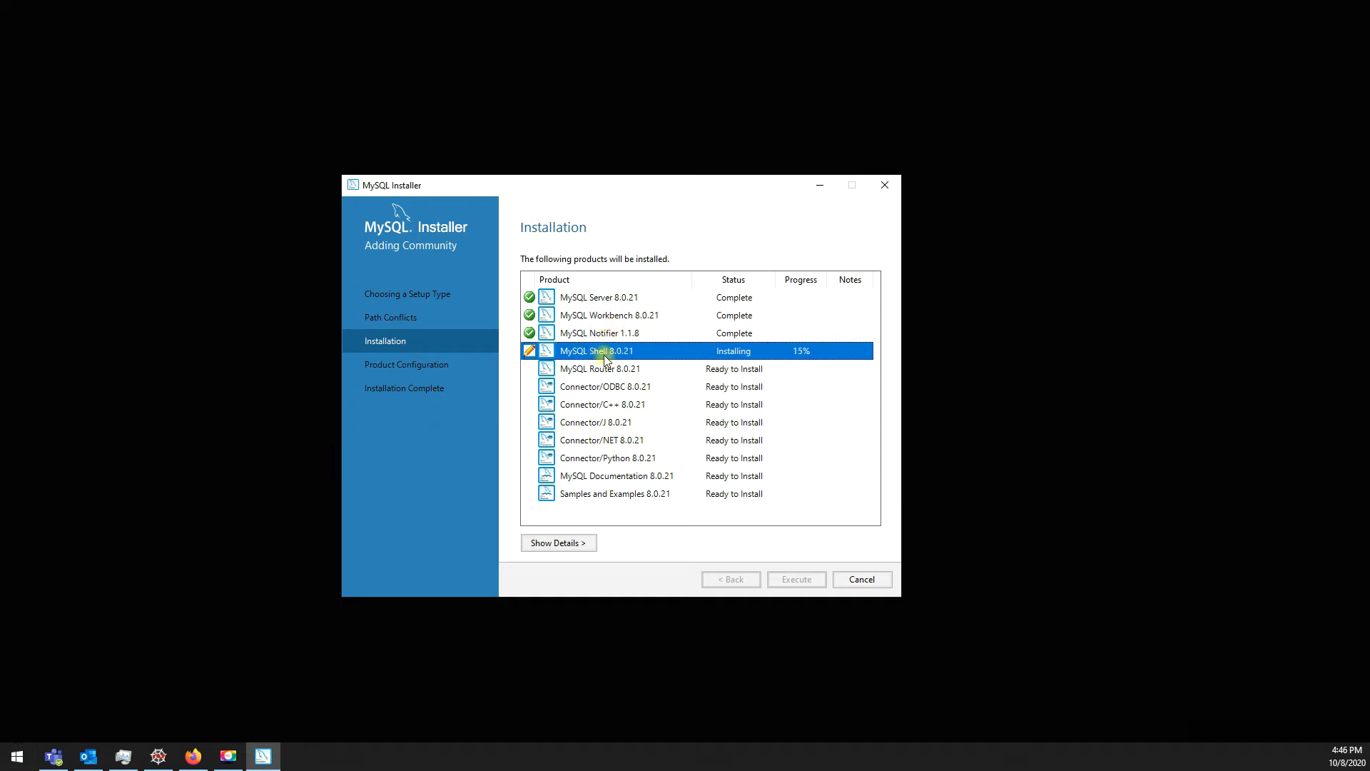
click(594, 317)
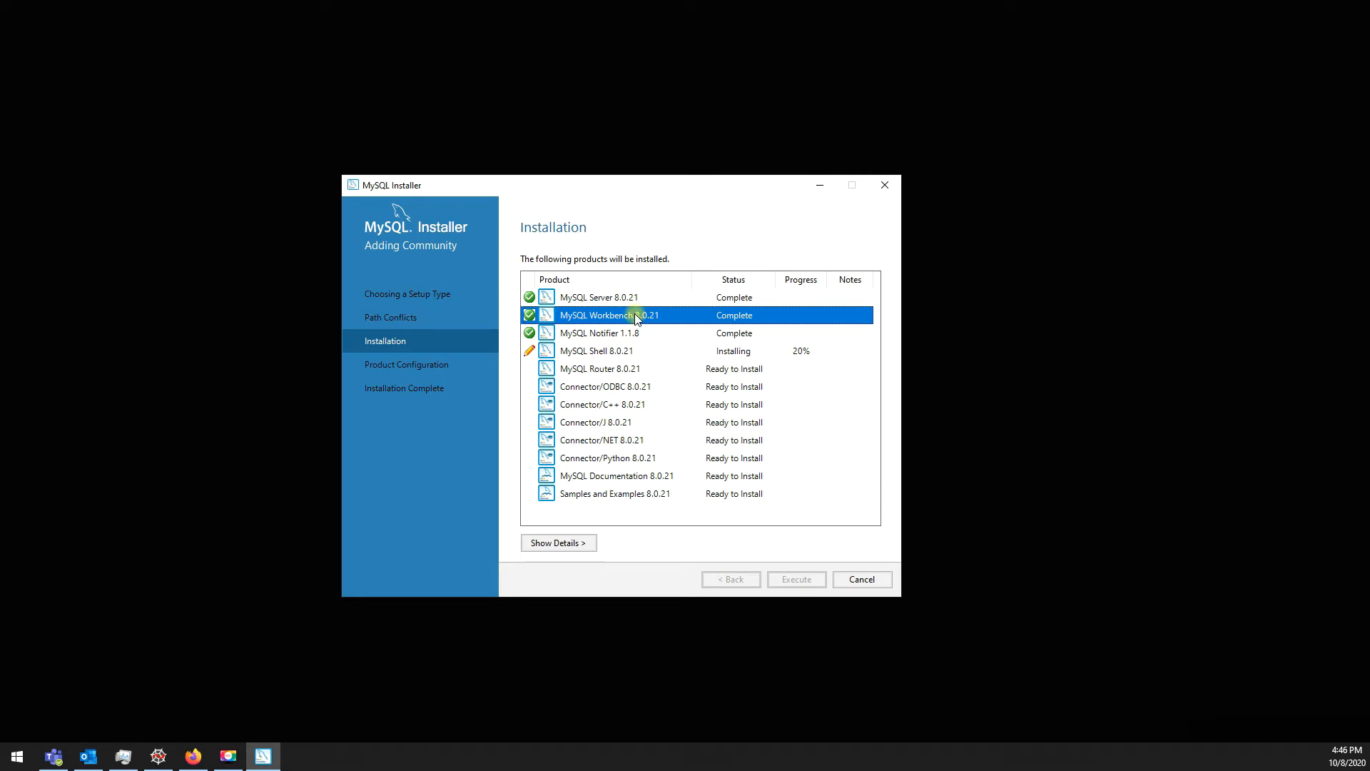
click(1292, 731)
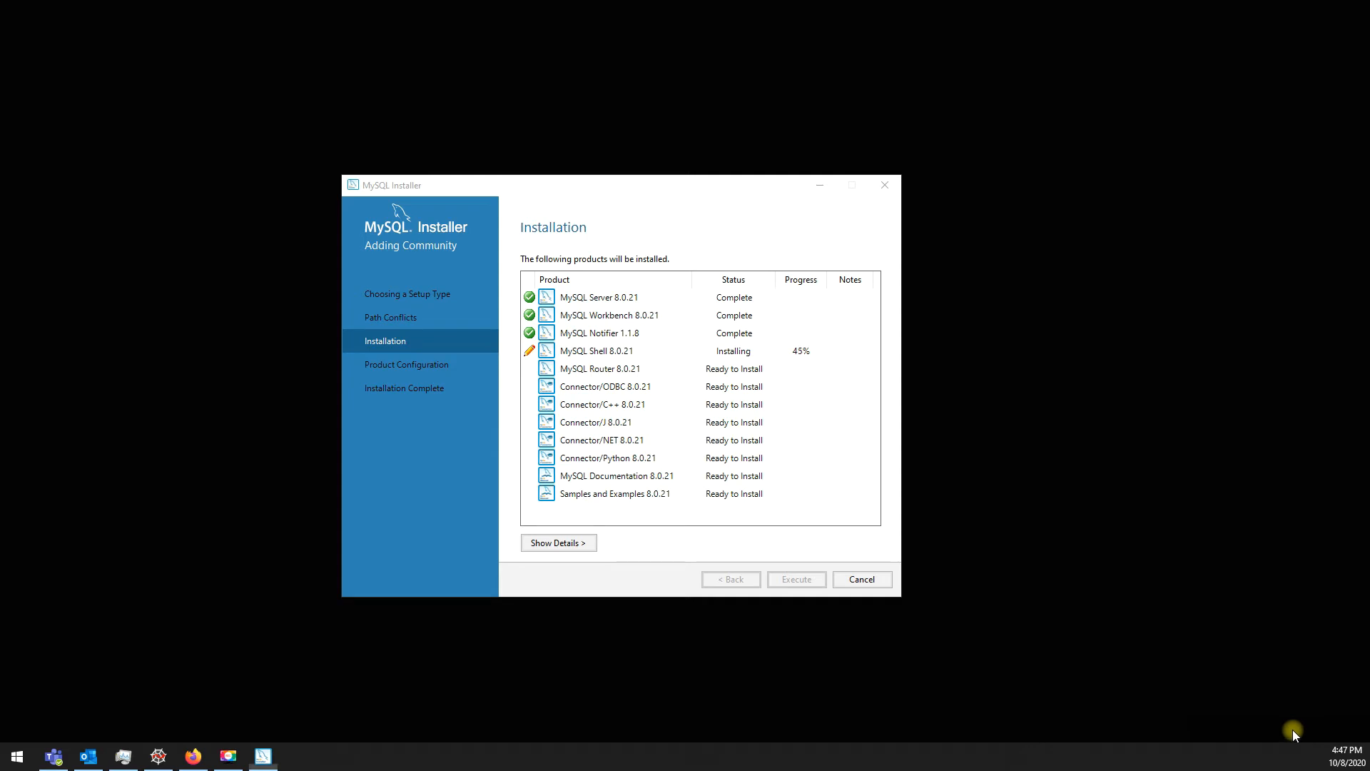
click(586, 389)
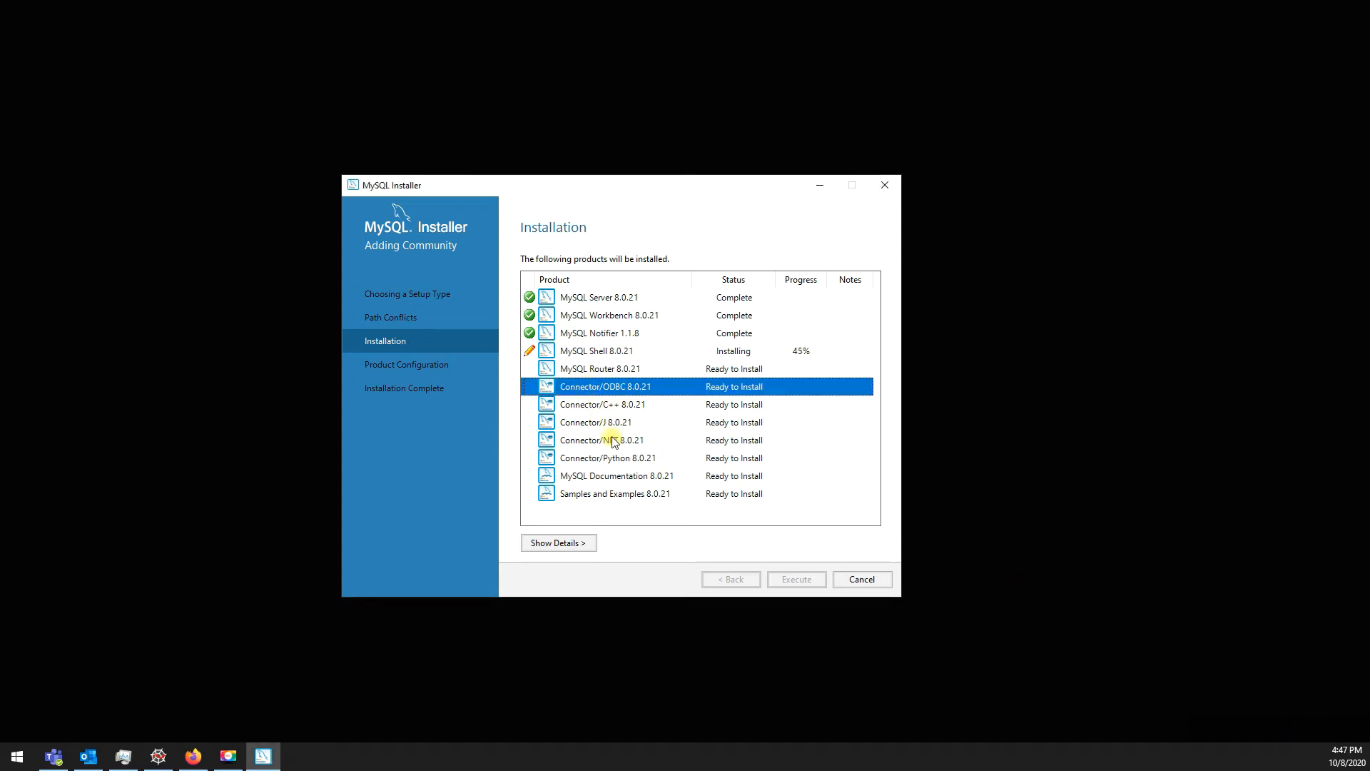
click(602, 405)
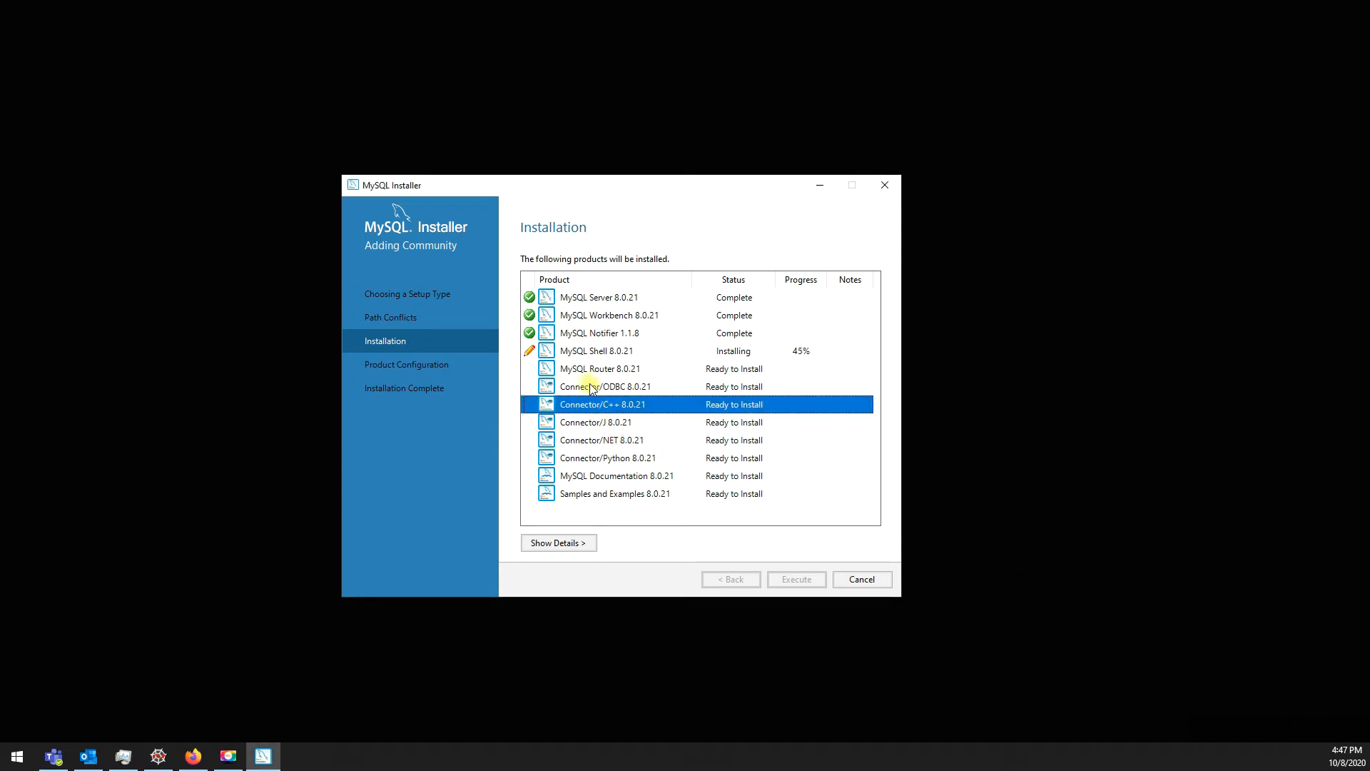
click(586, 387)
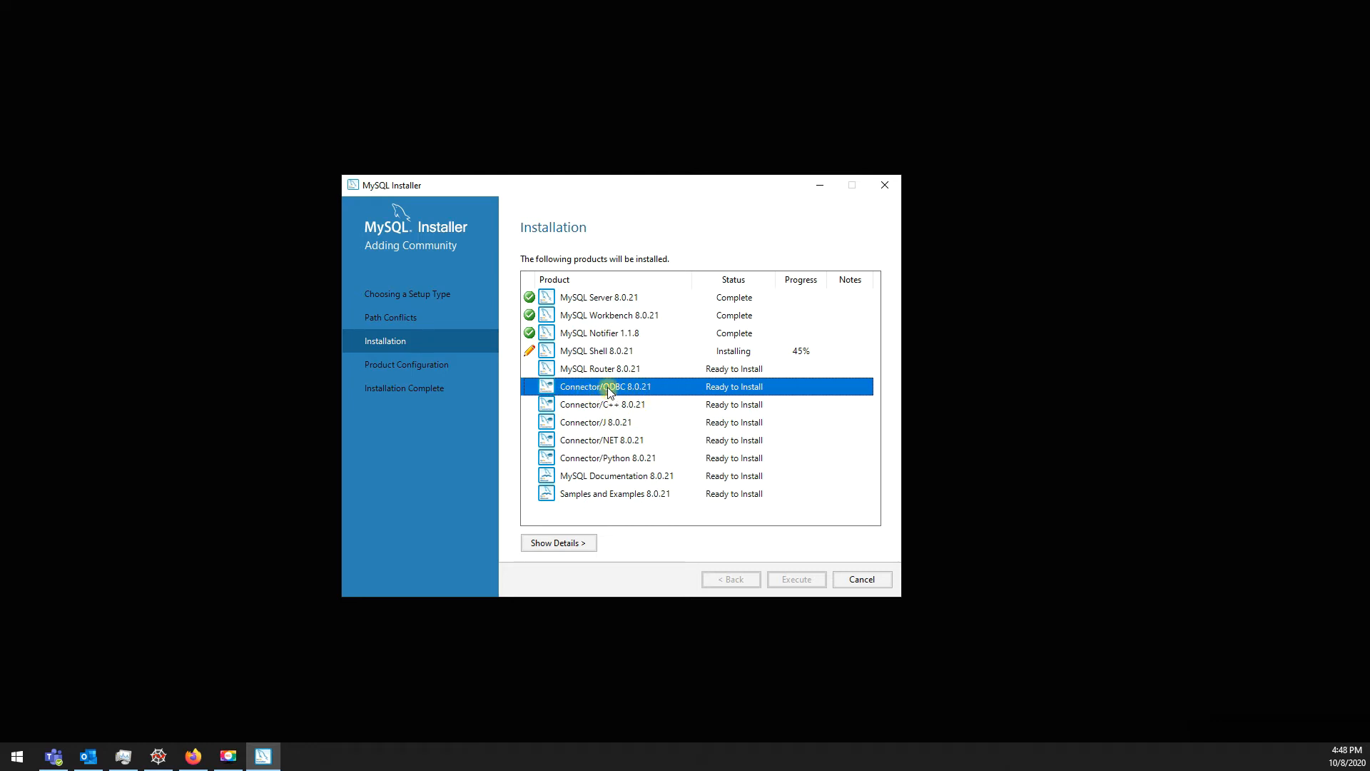
Step: Wait until every remaining product shows Complete, then proceed to Product Configuration
click(596, 457)
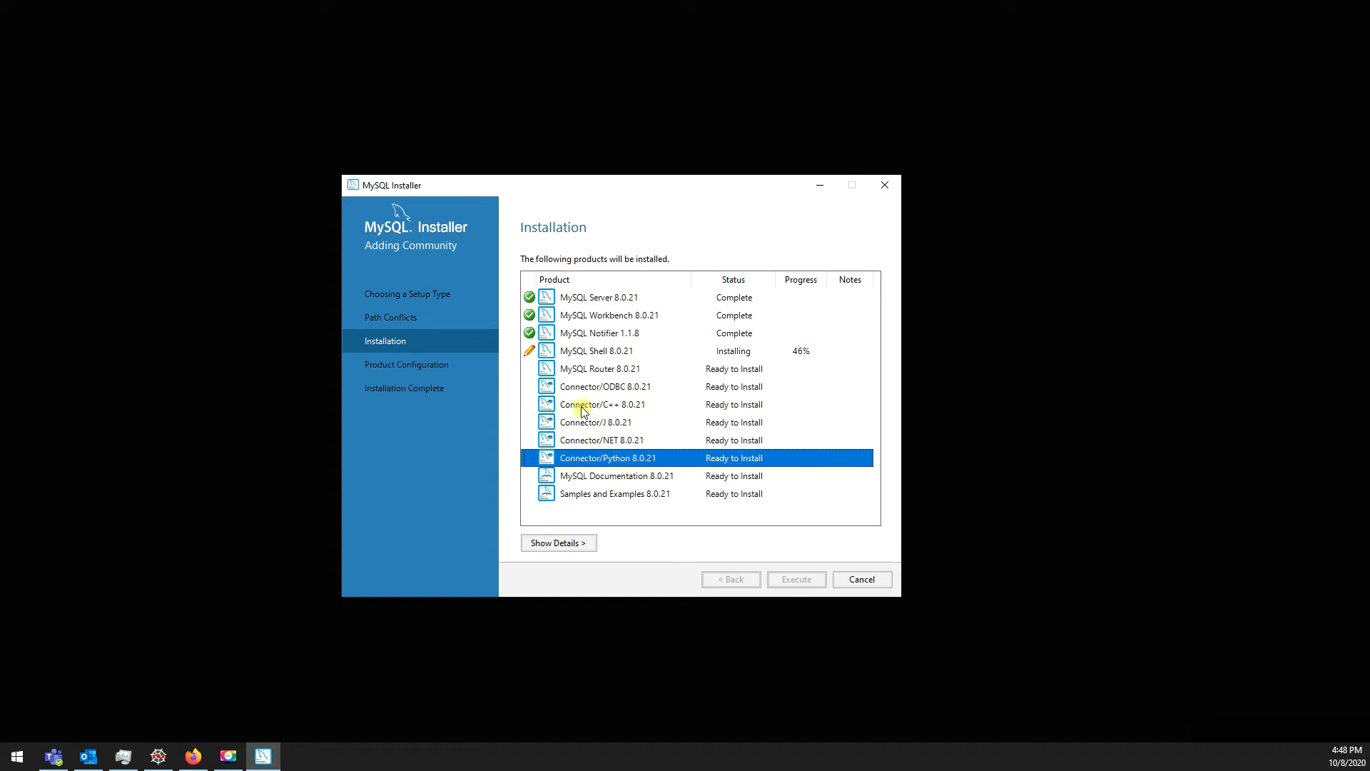
click(583, 405)
click(596, 427)
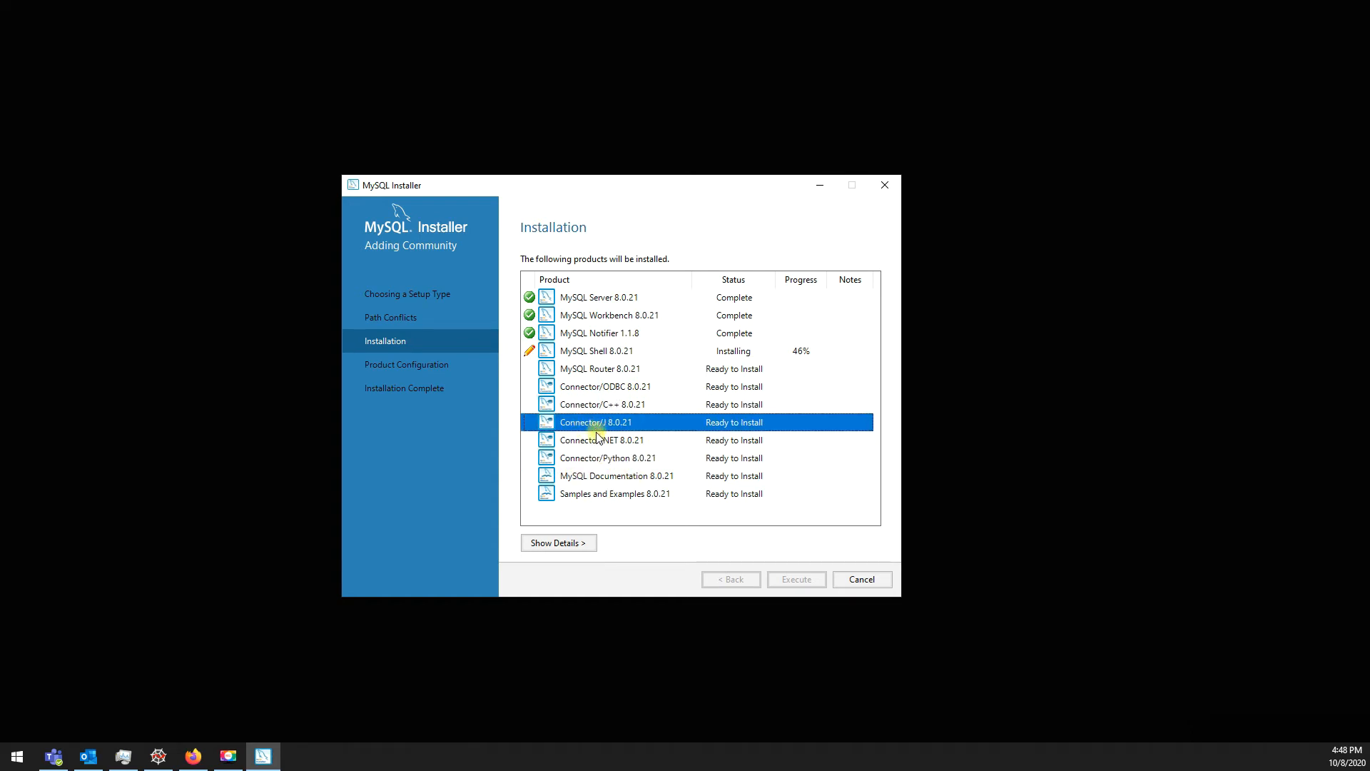
click(596, 439)
click(594, 459)
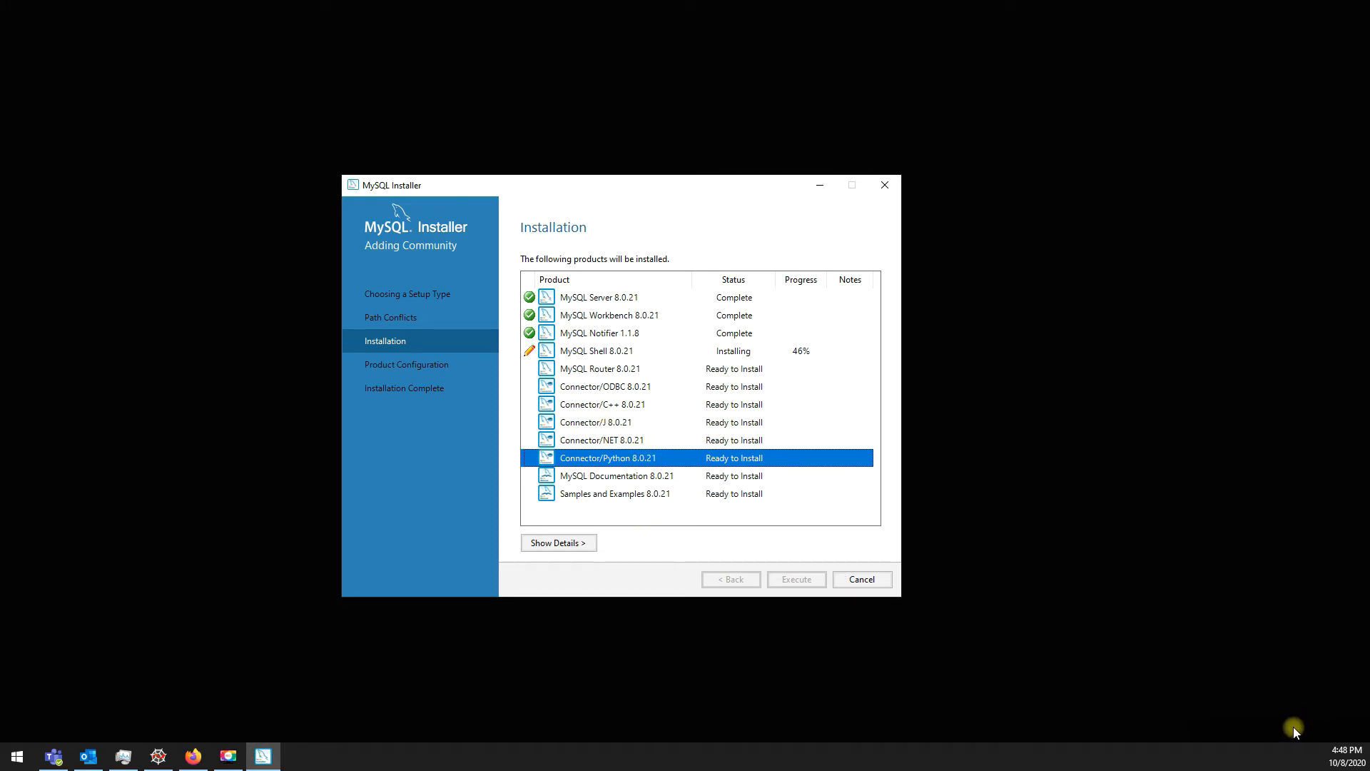
click(608, 369)
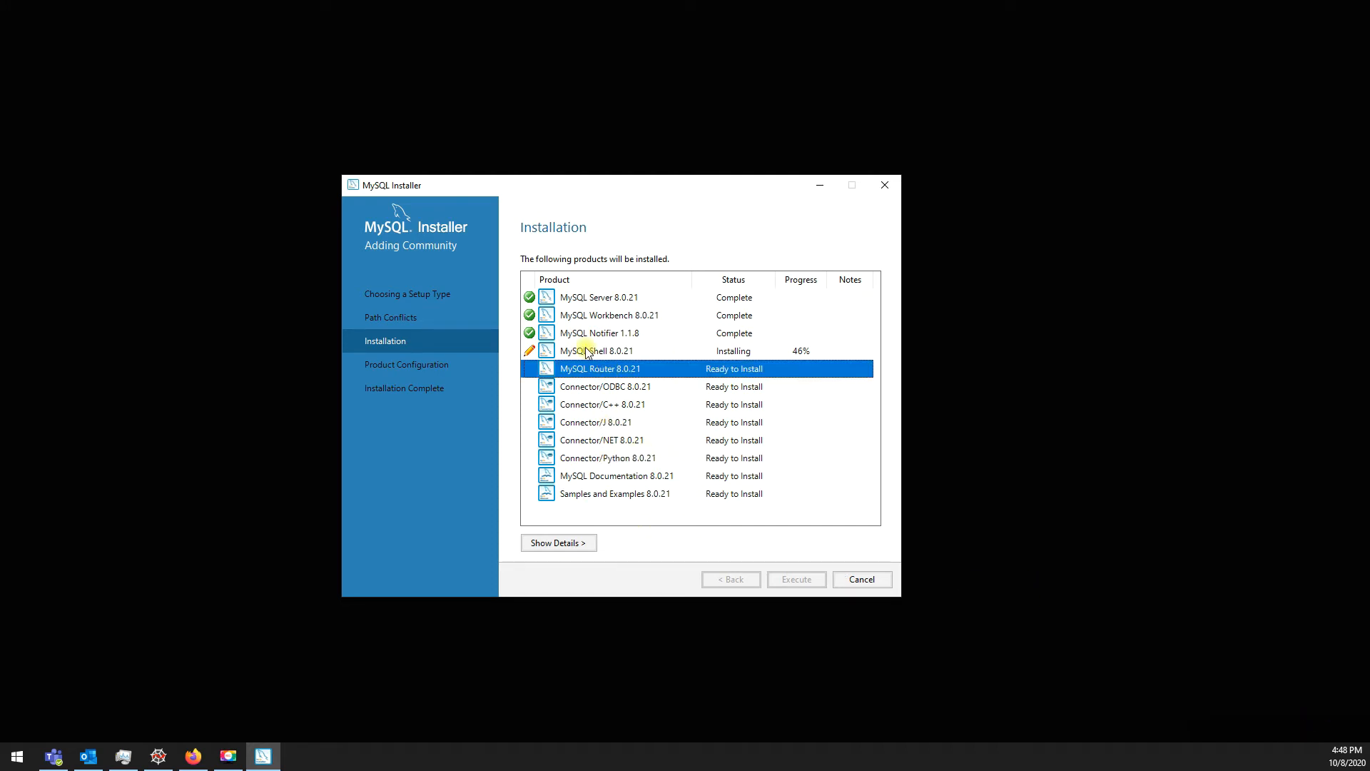
click(583, 349)
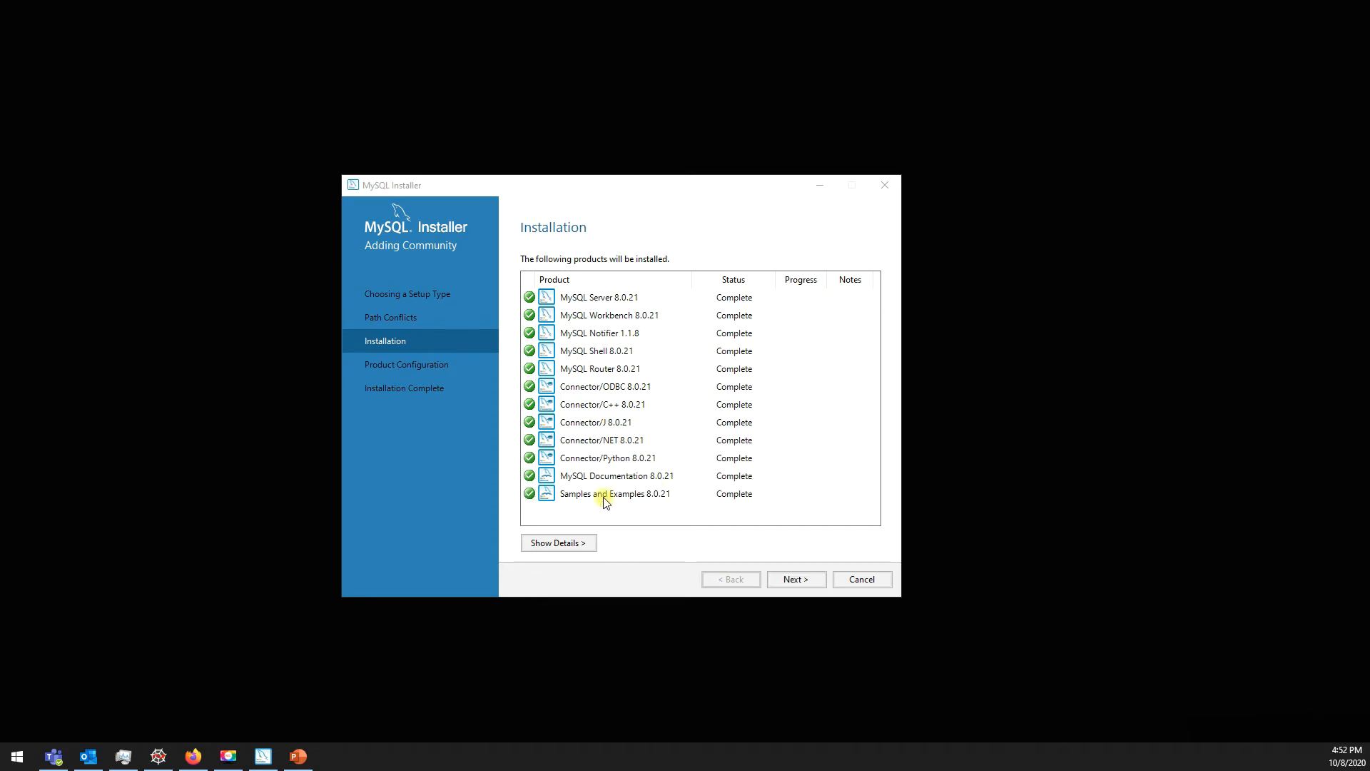
click(584, 493)
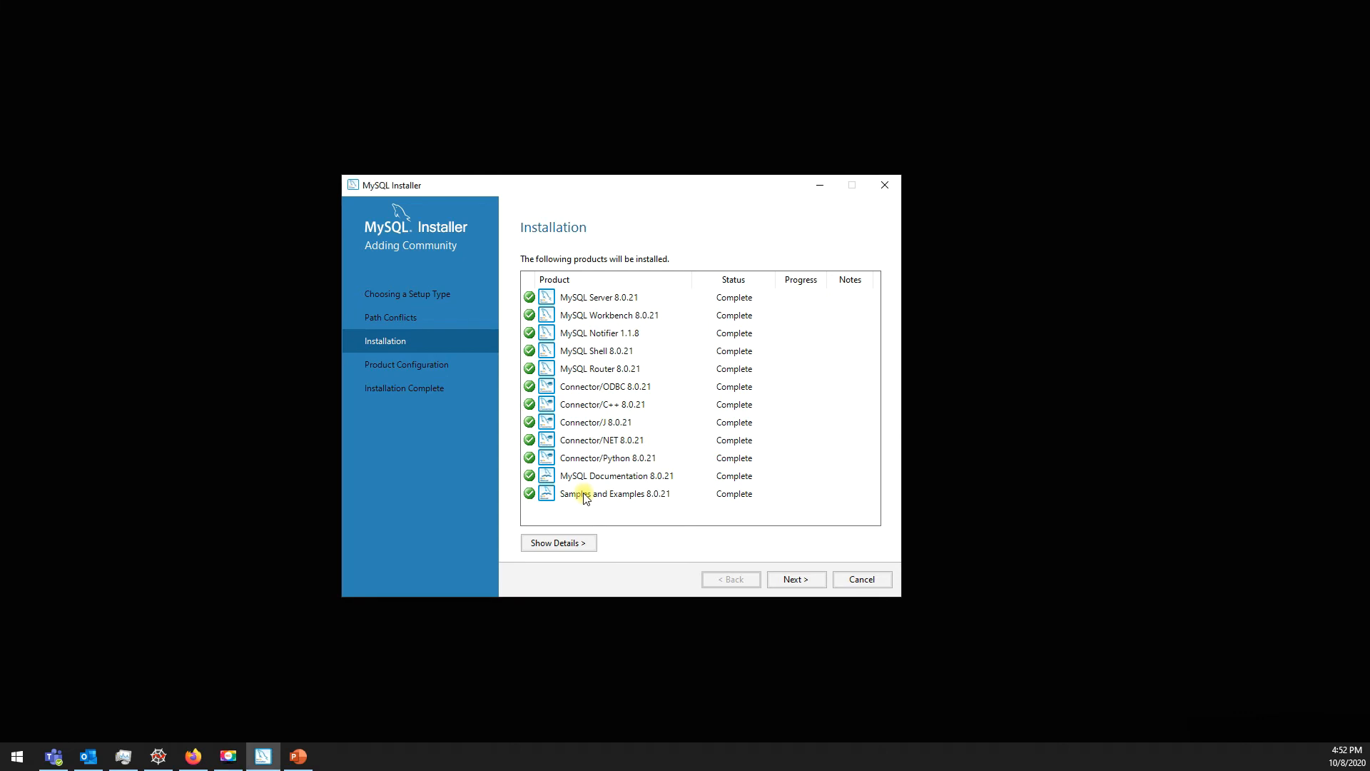
click(580, 299)
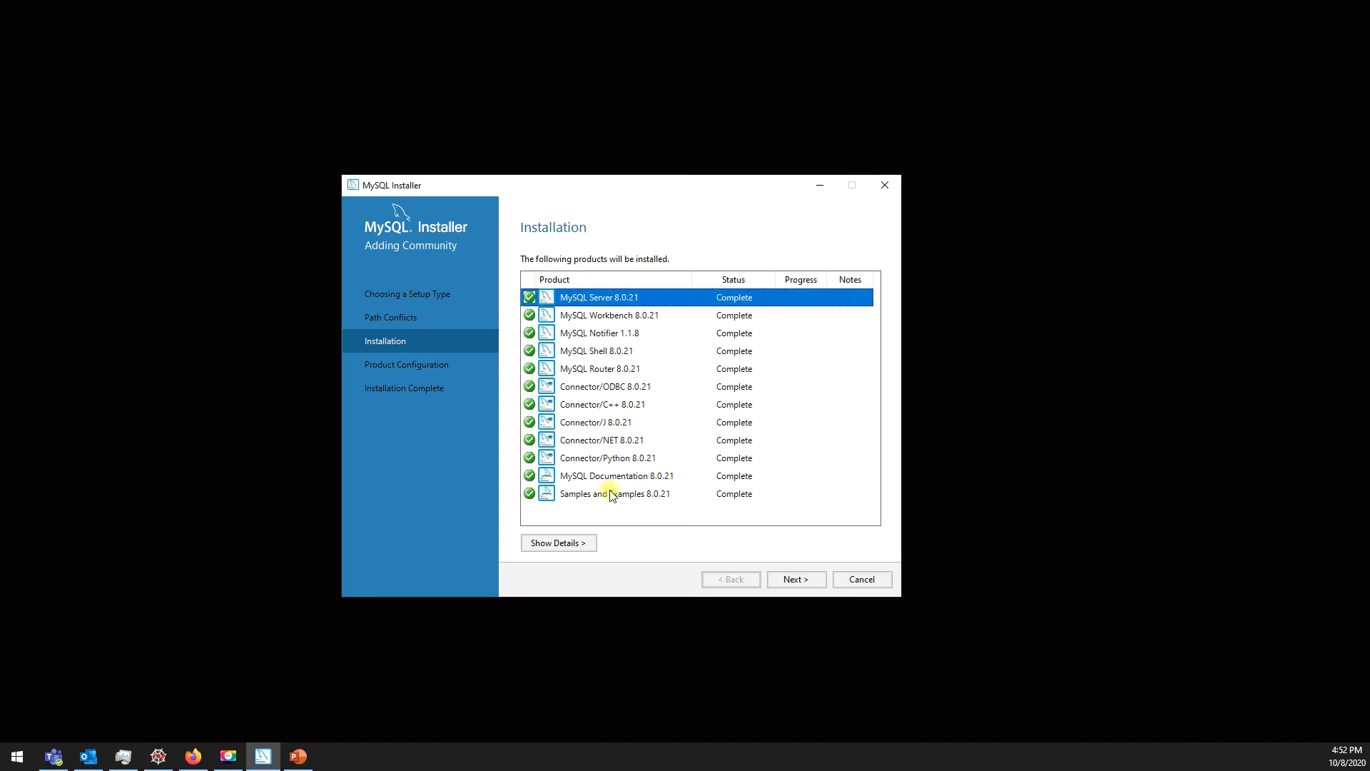
click(795, 581)
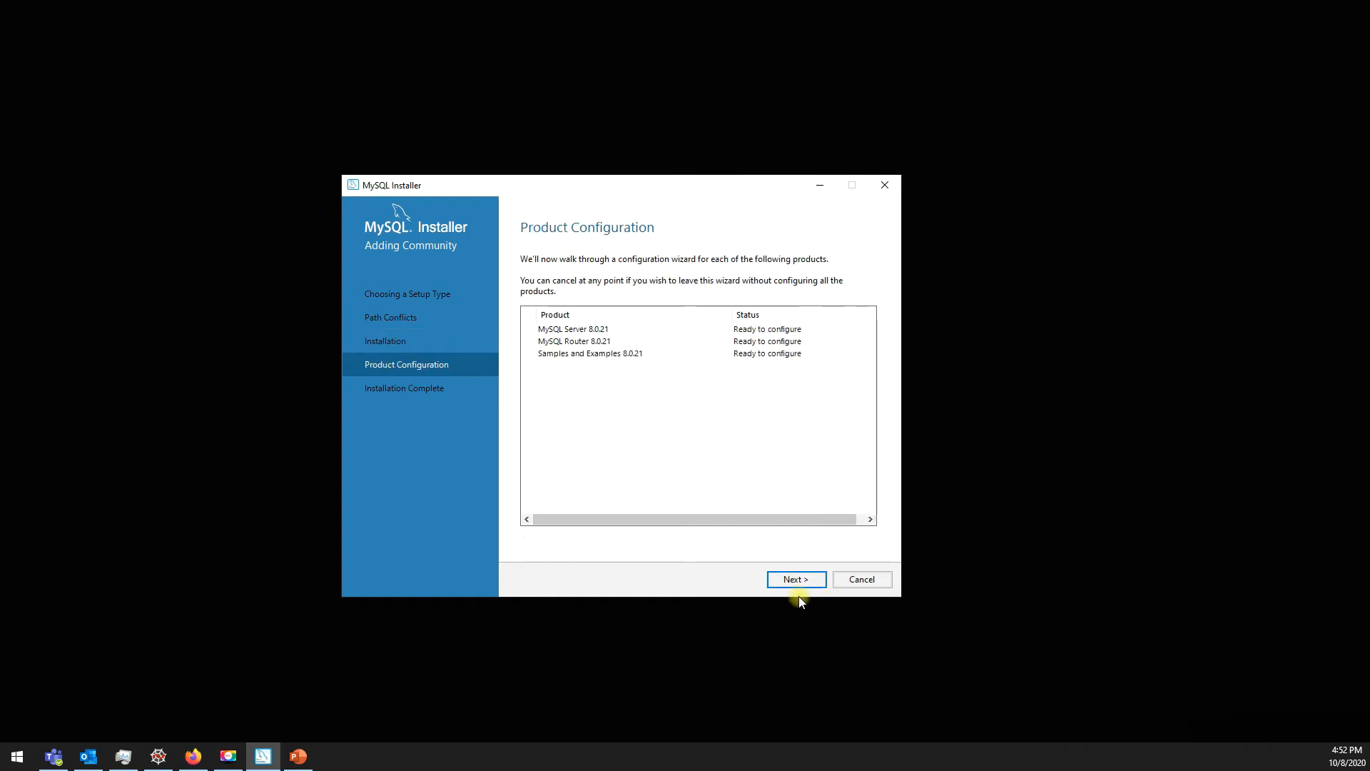
Step: Start configuring MySQL Server 8.0.21 as a standalone server
click(781, 584)
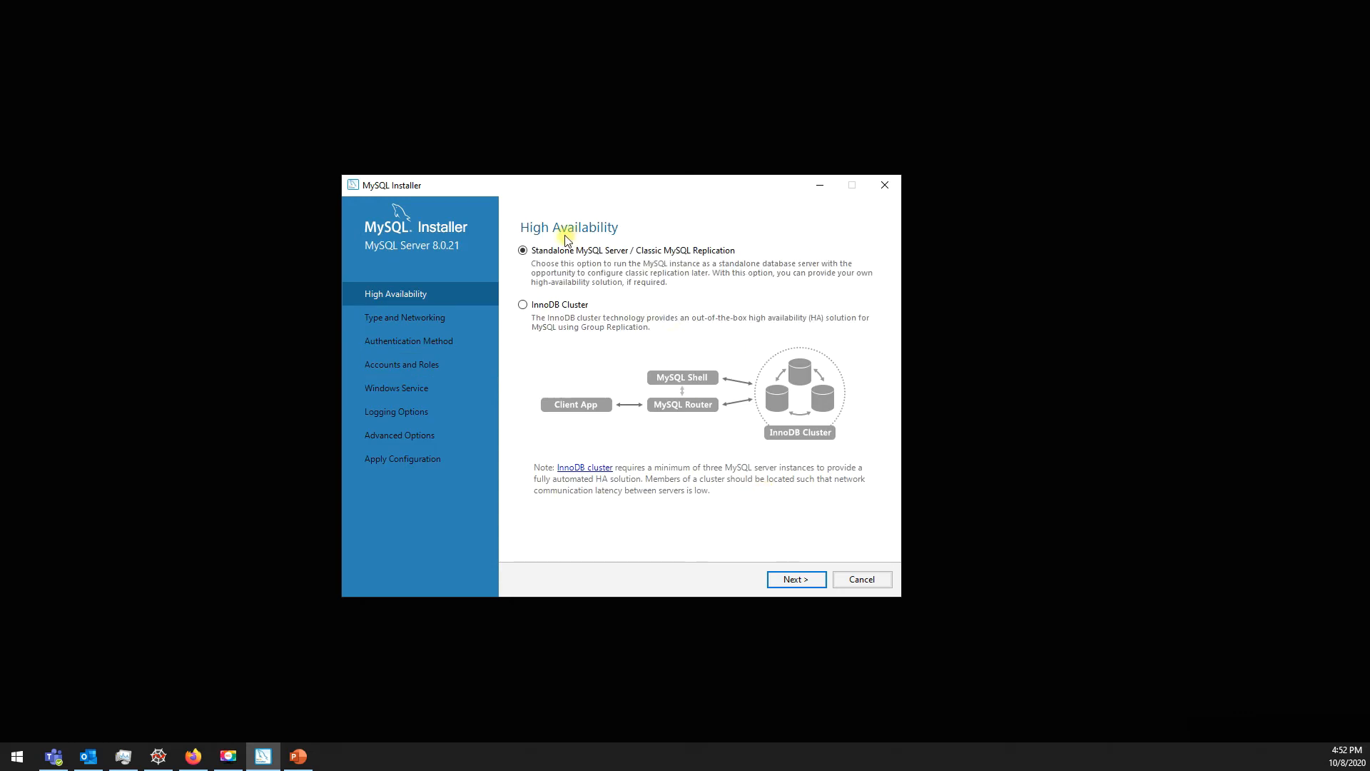
click(543, 256)
click(796, 580)
Step: Keep Development Computer with TCP/IP port 3306
drag(720, 351, 692, 351)
click(724, 352)
click(724, 352)
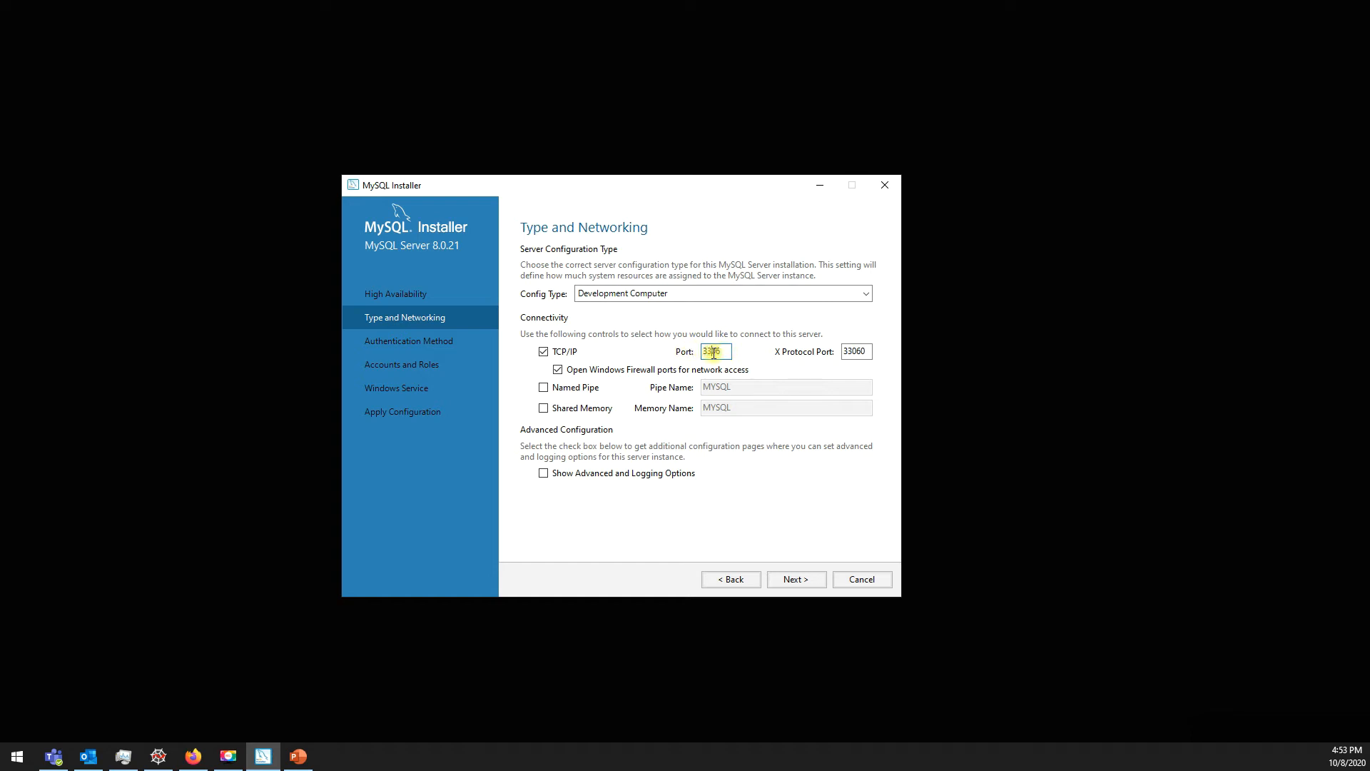
click(714, 350)
double_click(715, 350)
drag(728, 352, 704, 350)
click(794, 580)
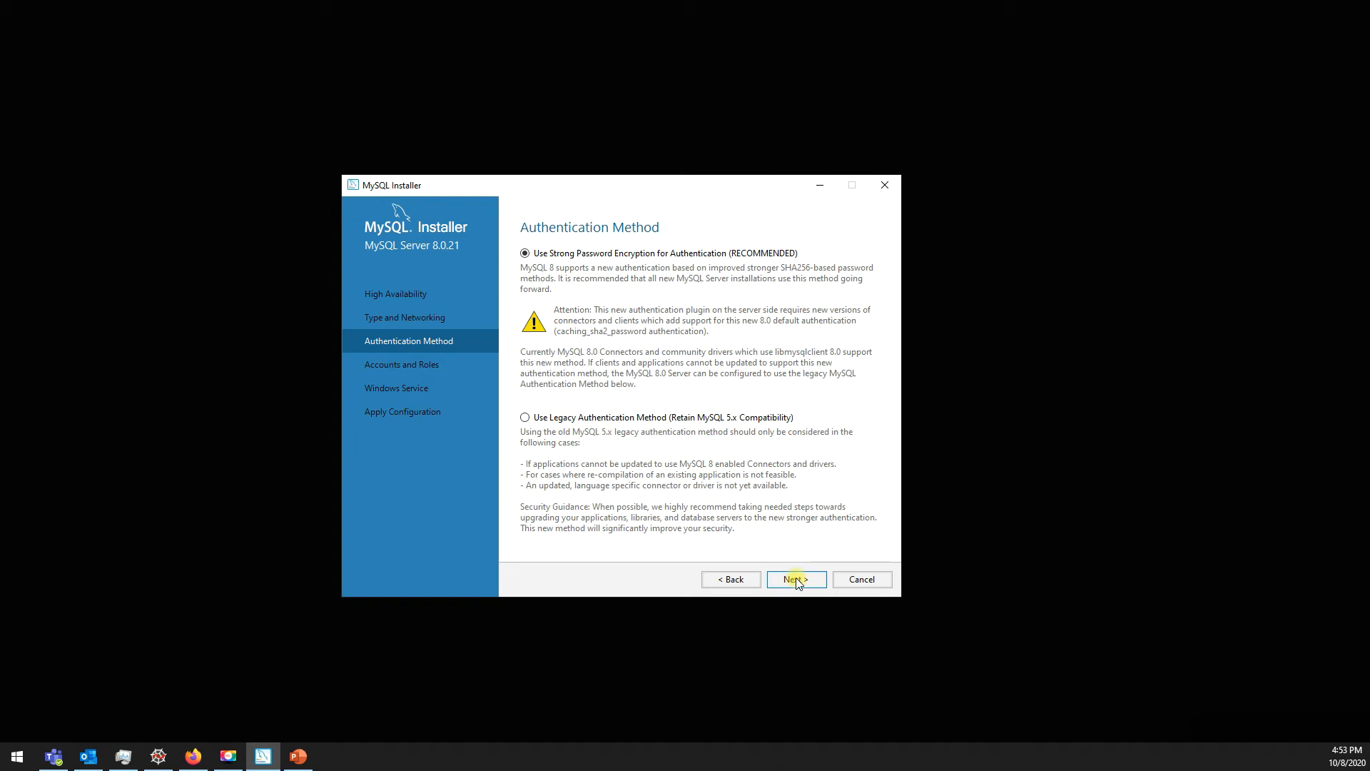
Step: Keep Strong Password Encryption instead of legacy authentication and begin adding a new user
click(797, 580)
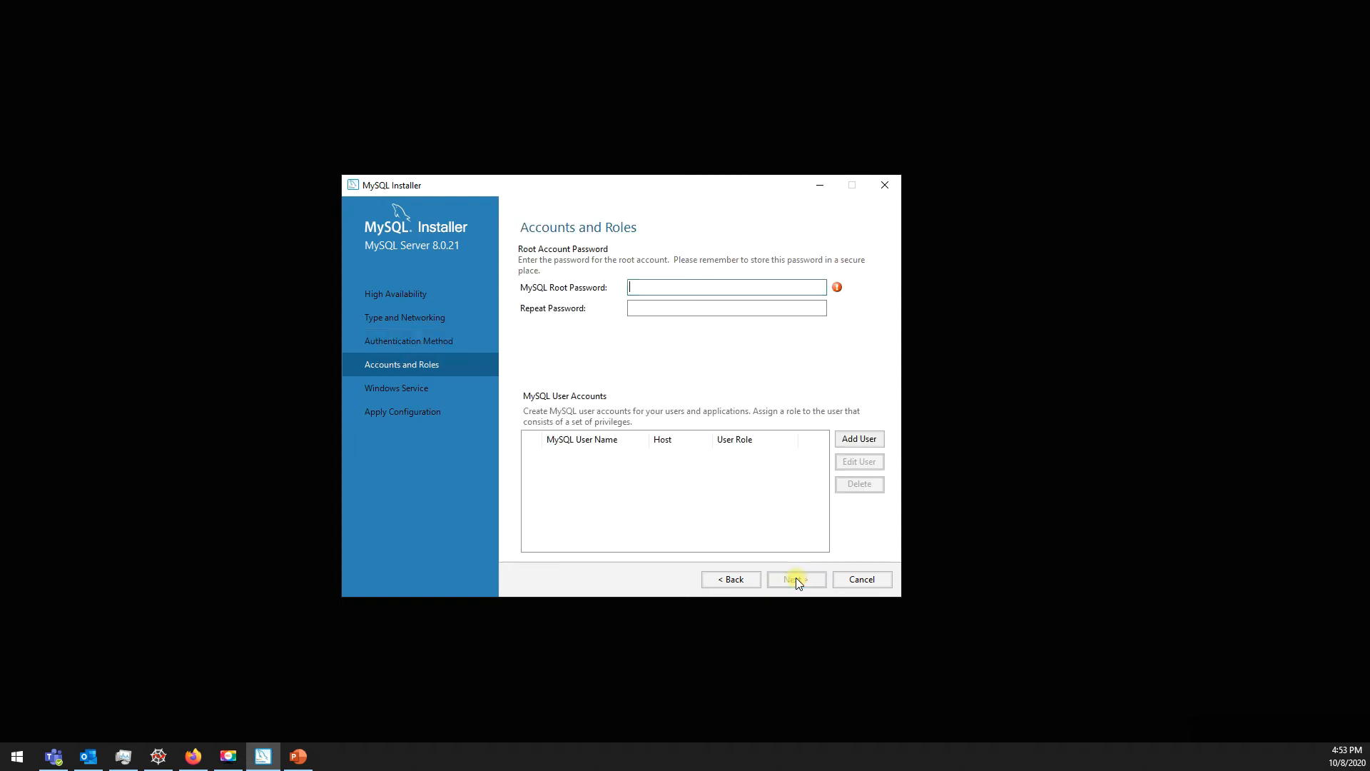
click(728, 580)
click(630, 421)
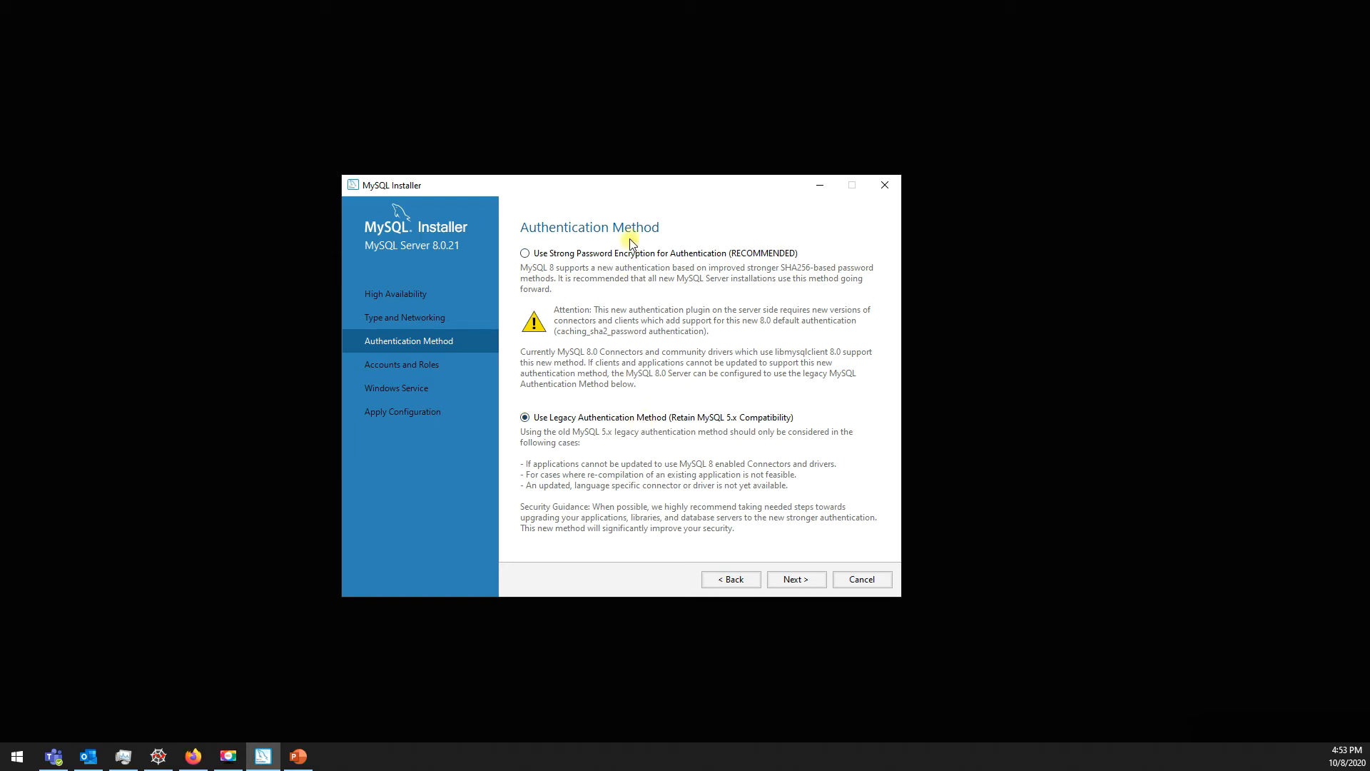
click(568, 255)
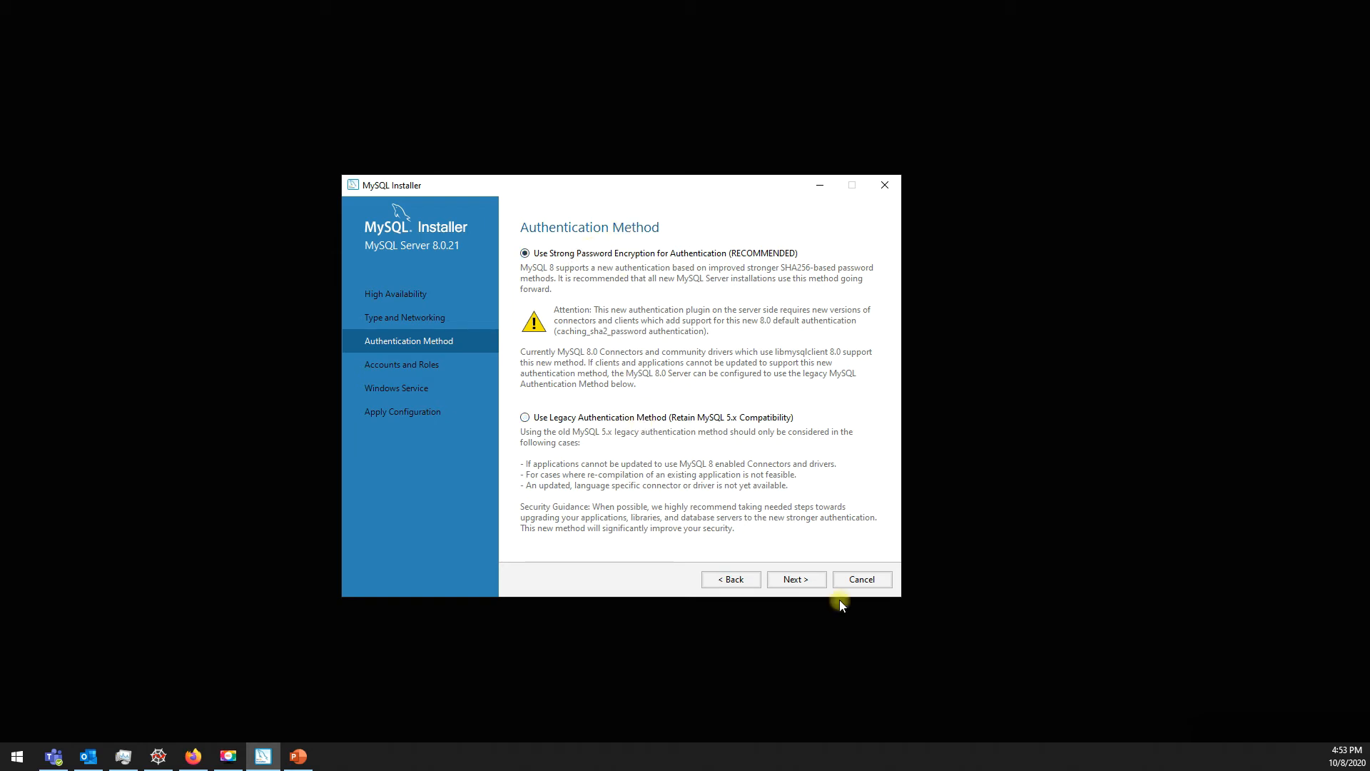
click(794, 579)
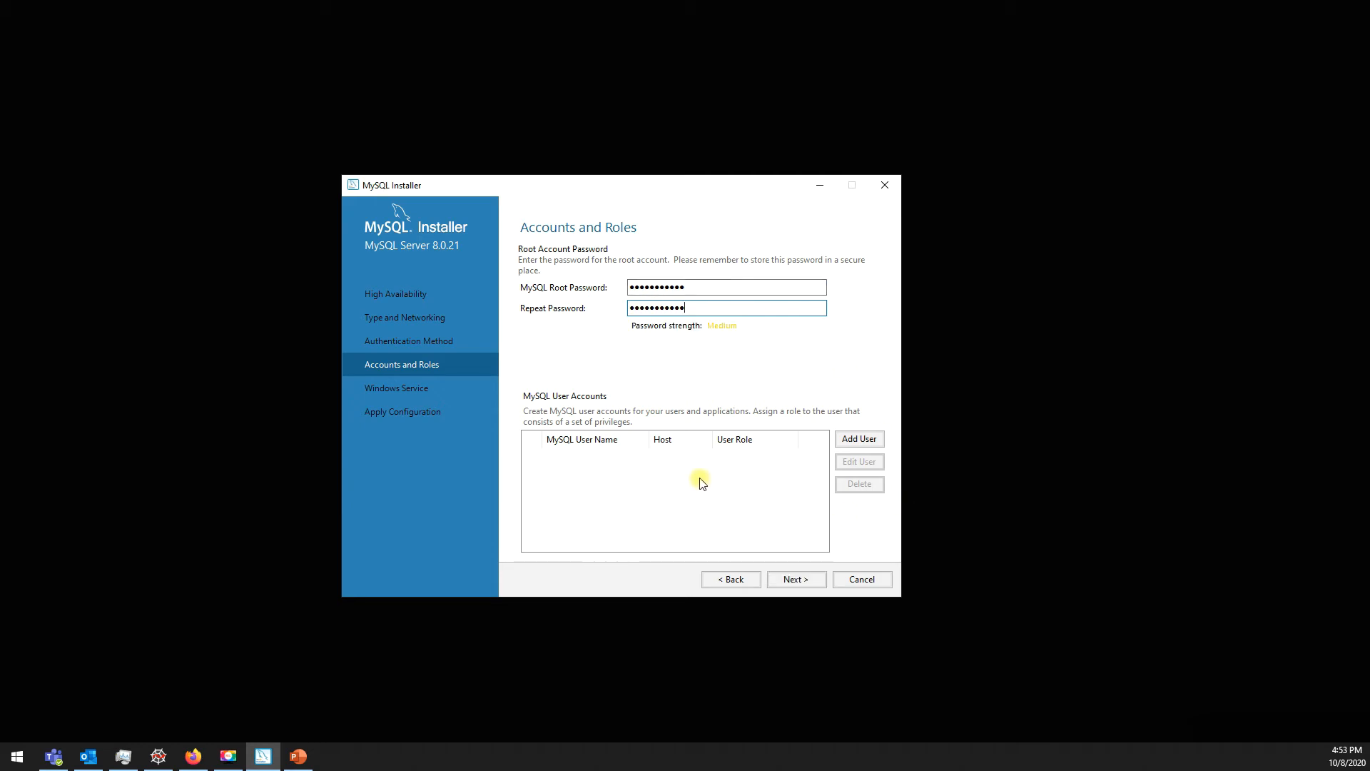
click(860, 439)
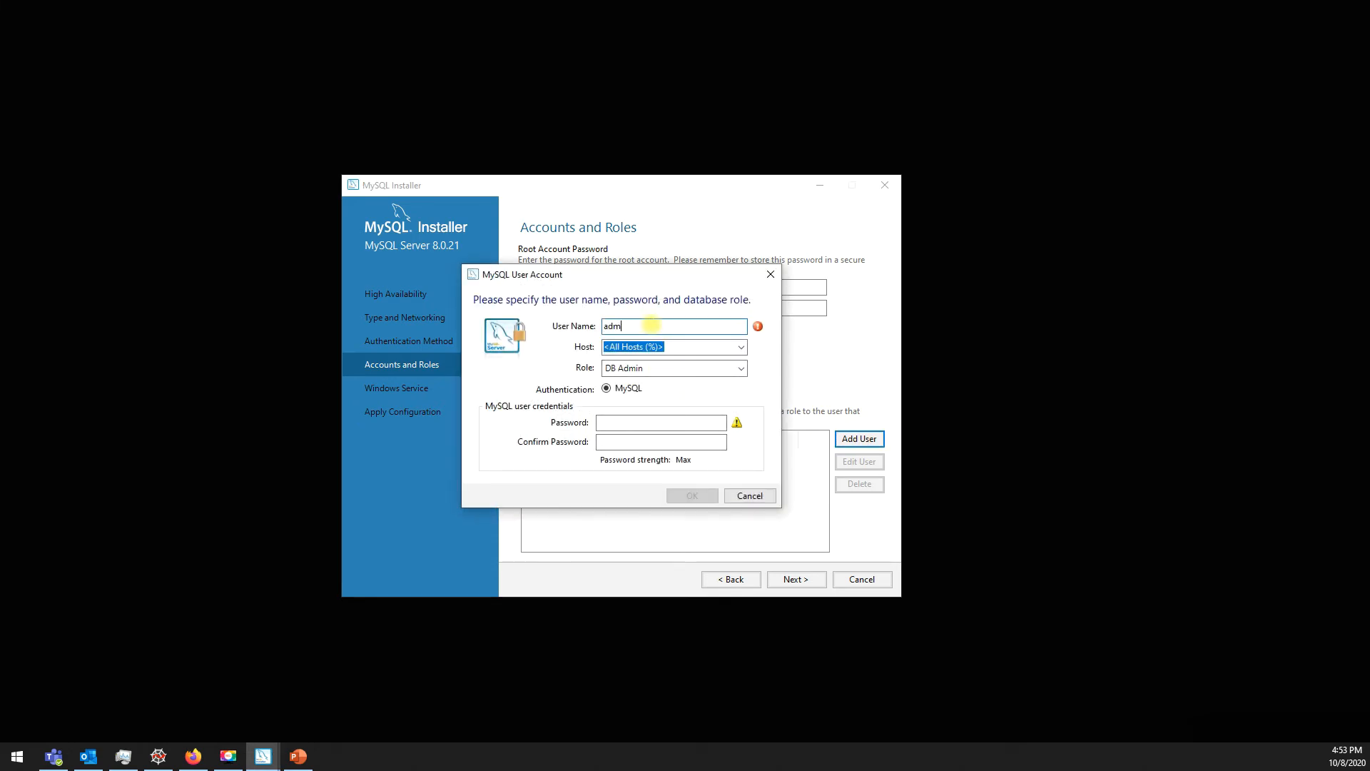
Step: Create user admin on All Hosts (%) with the DB Admin role and a confirmed password
click(740, 348)
click(741, 349)
click(679, 368)
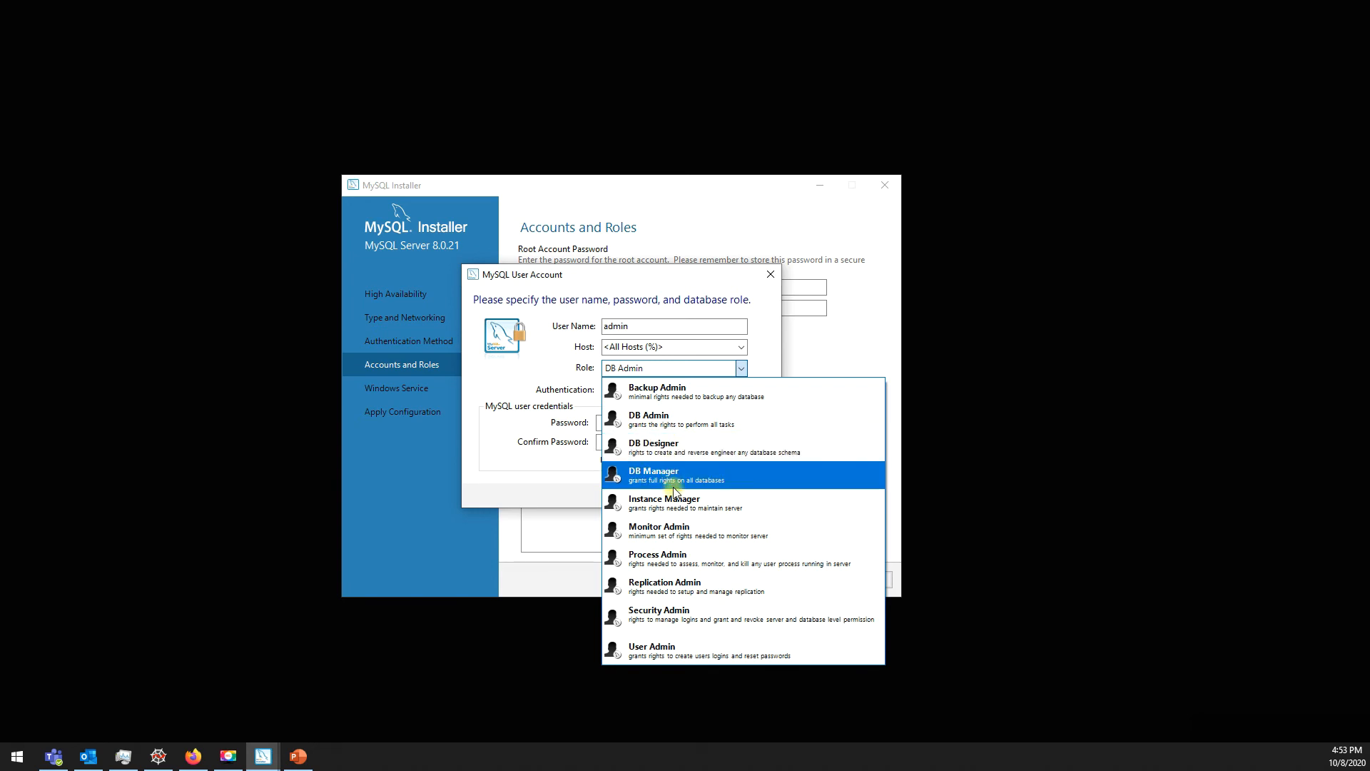
click(650, 426)
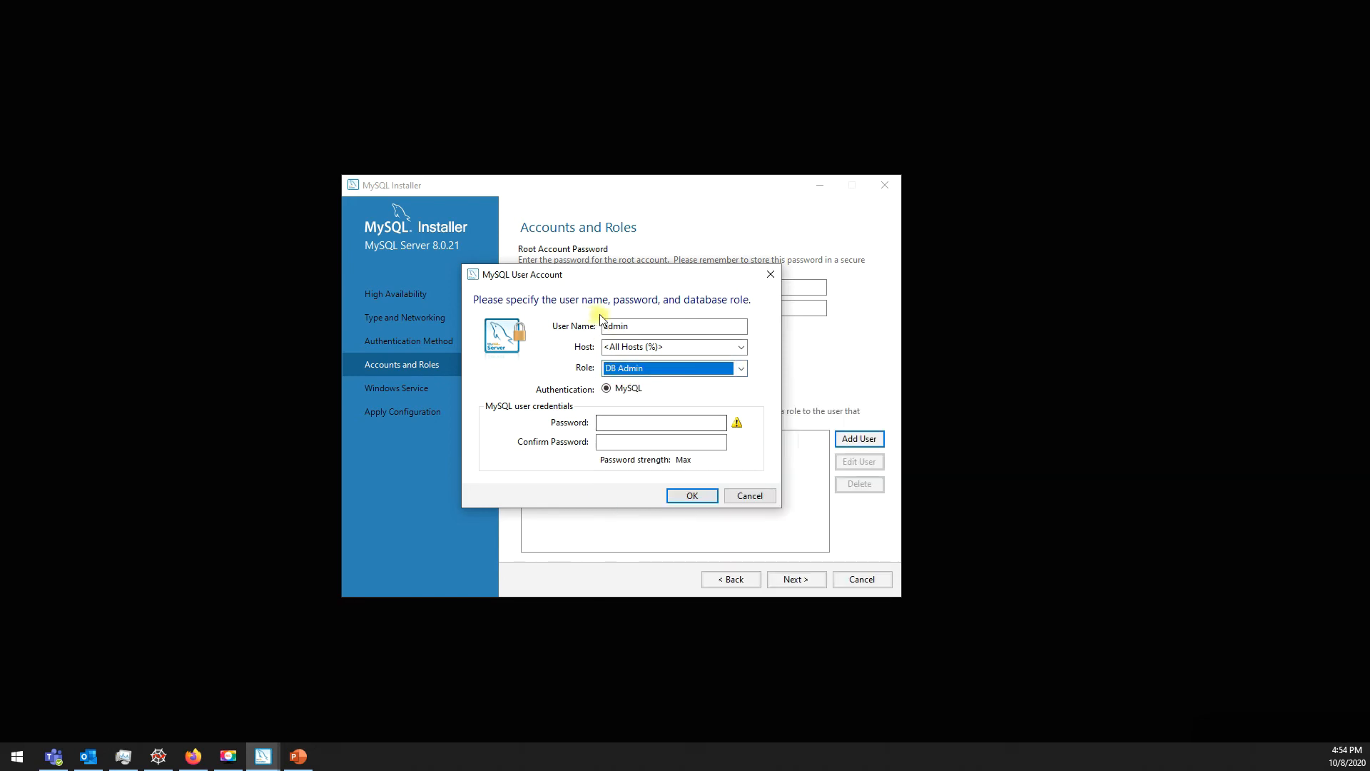
click(622, 326)
click(628, 422)
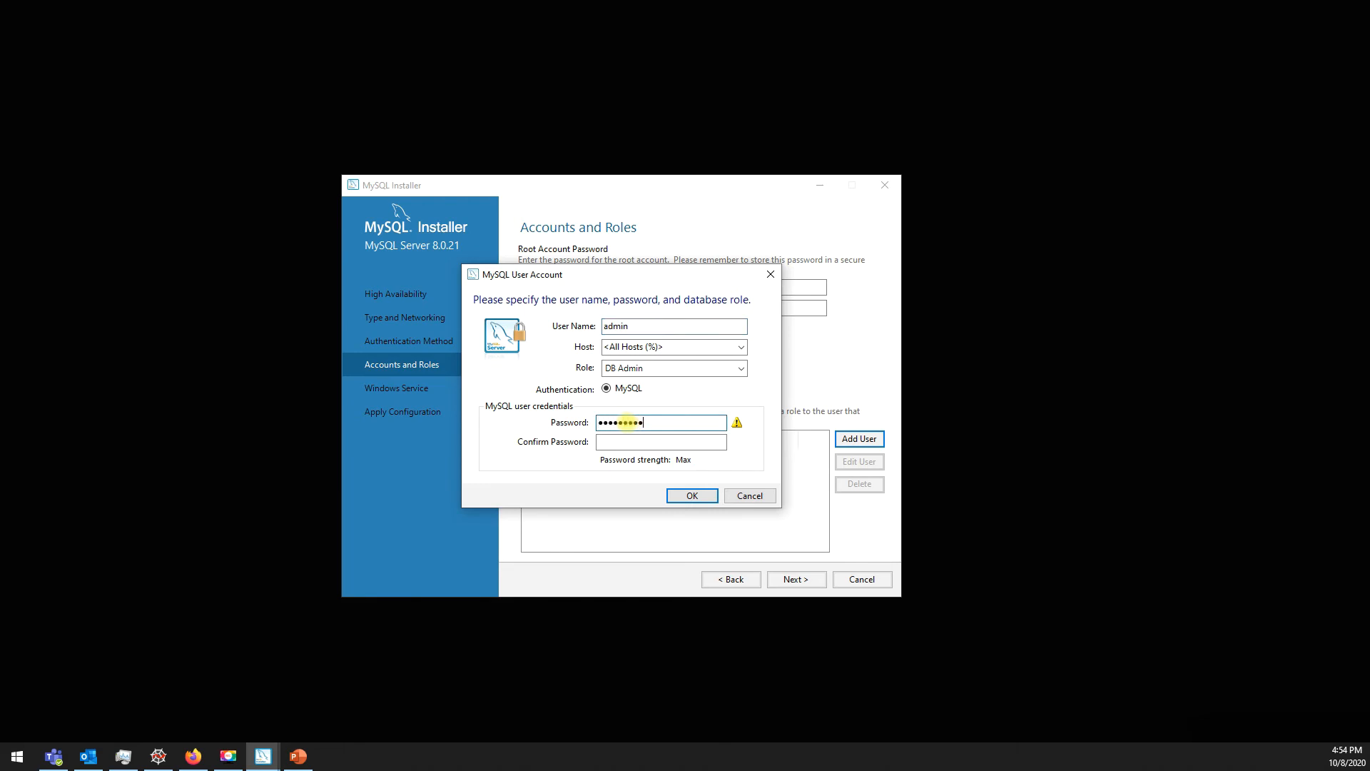
key(Tab)
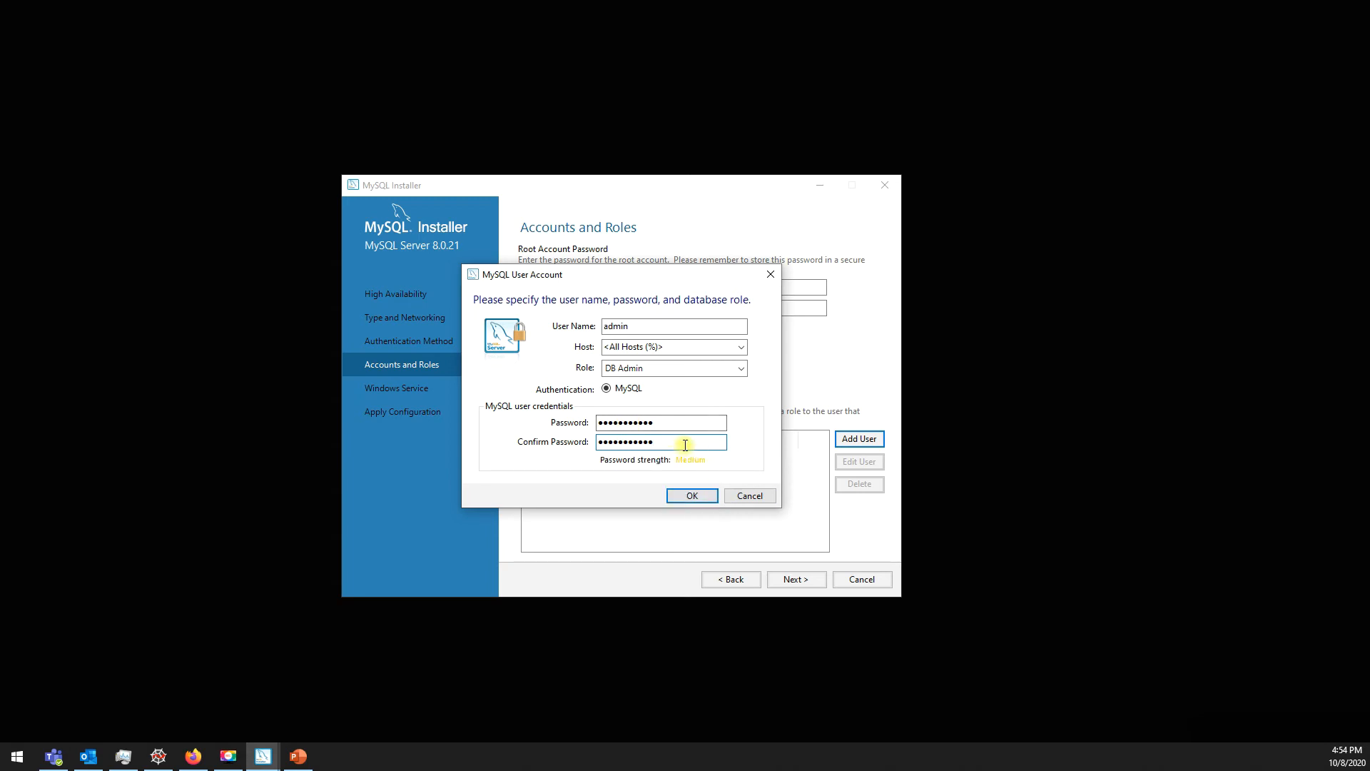
click(690, 495)
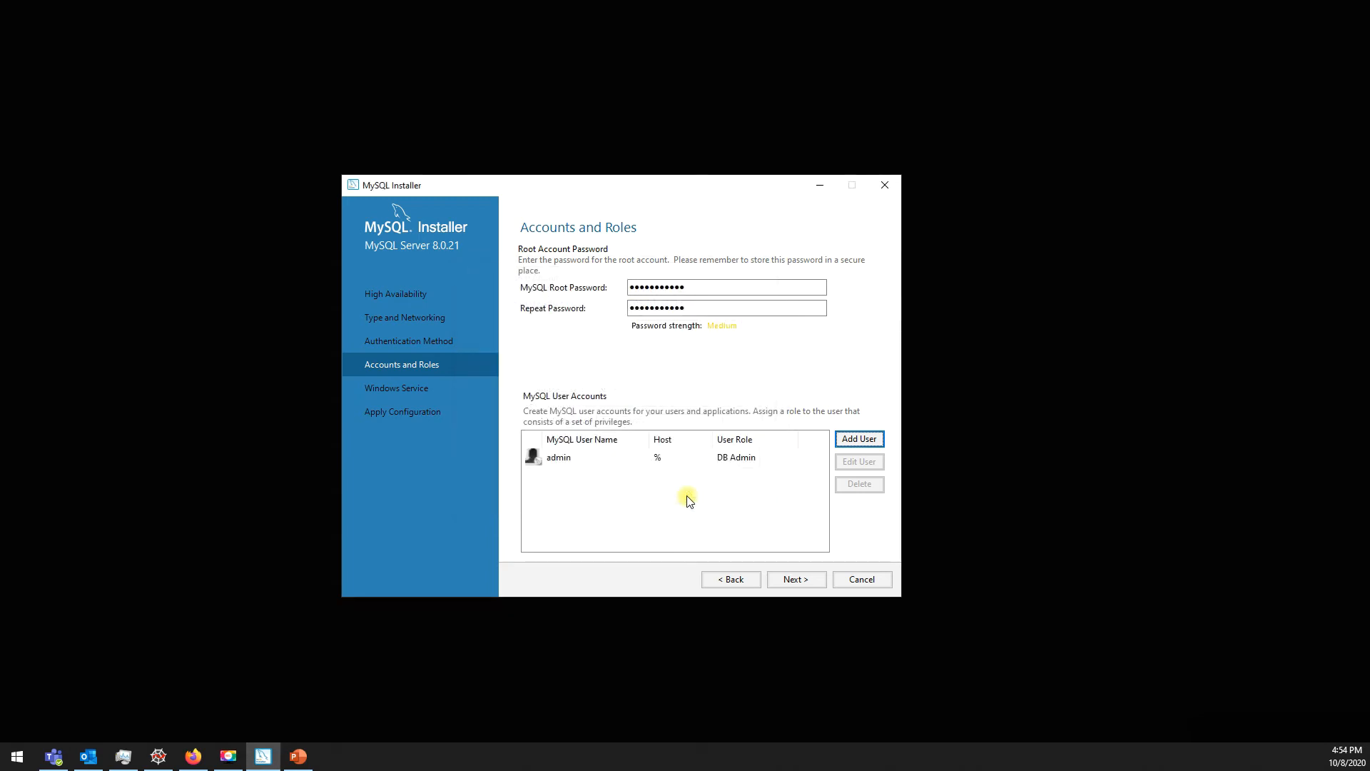
Step: Recheck the root password and repeat-password entries, then select the admin user account
double_click(646, 287)
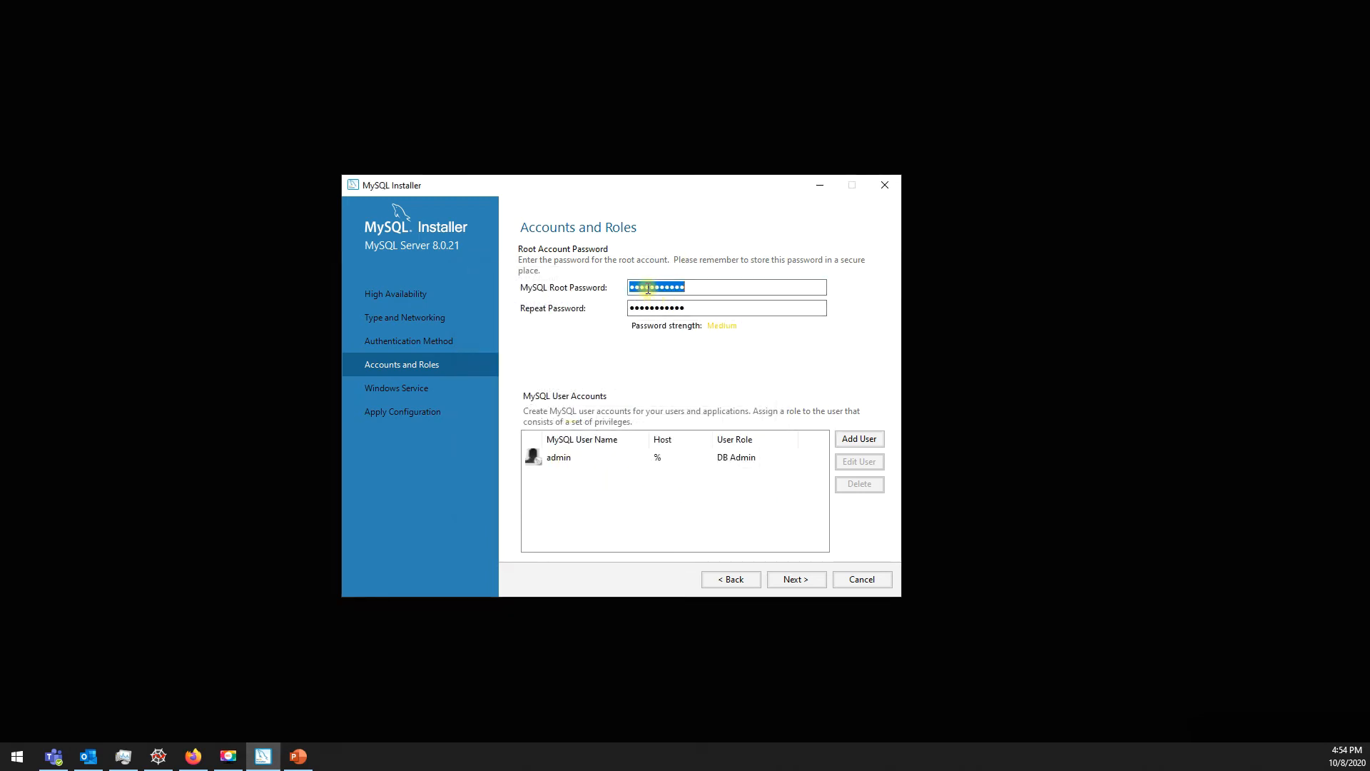
click(662, 312)
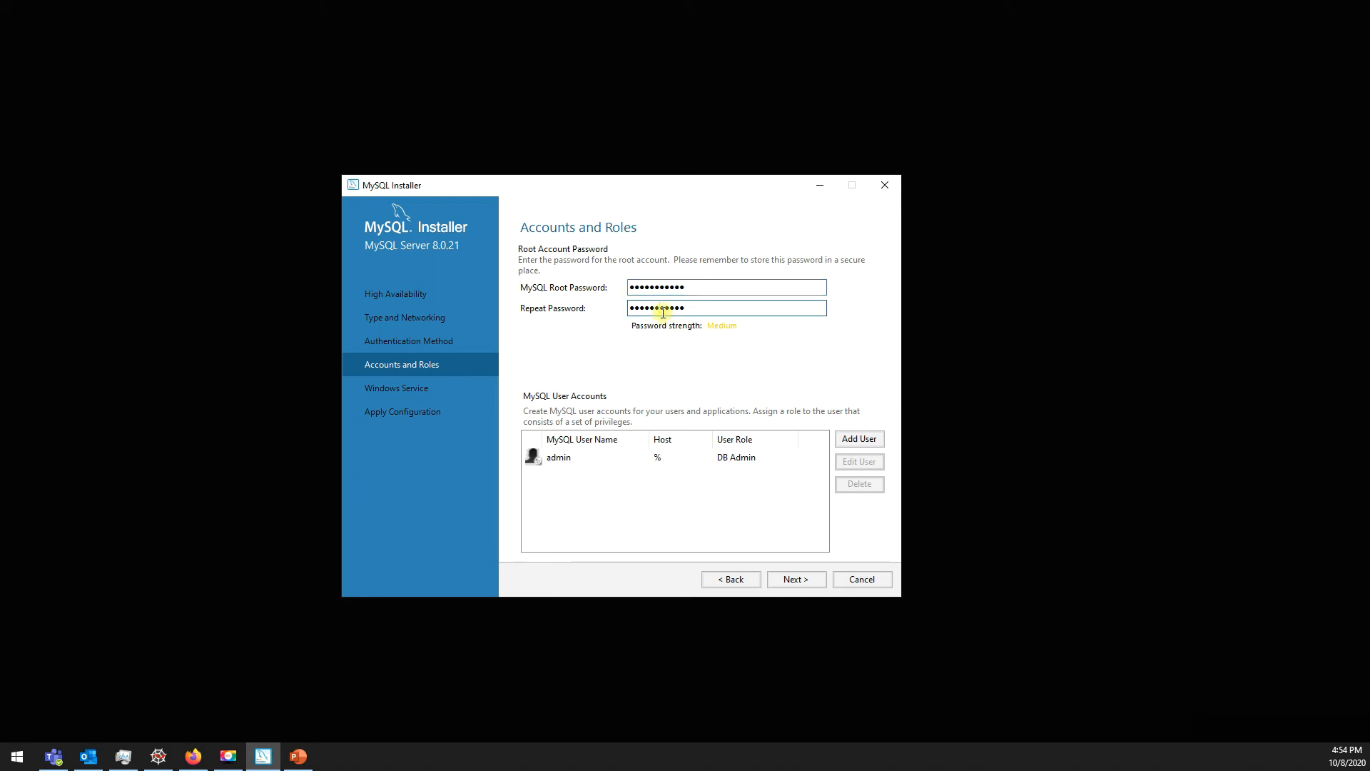
click(651, 287)
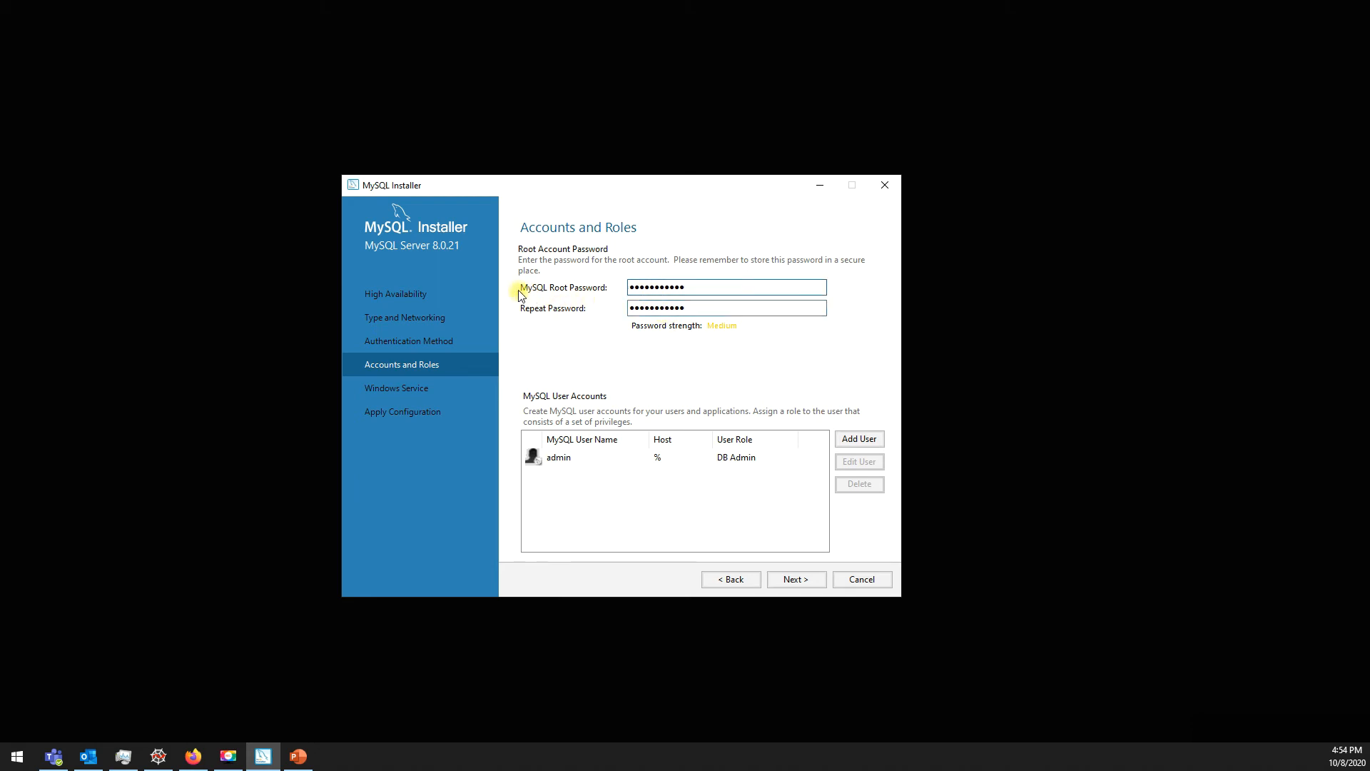
double_click(658, 288)
double_click(666, 307)
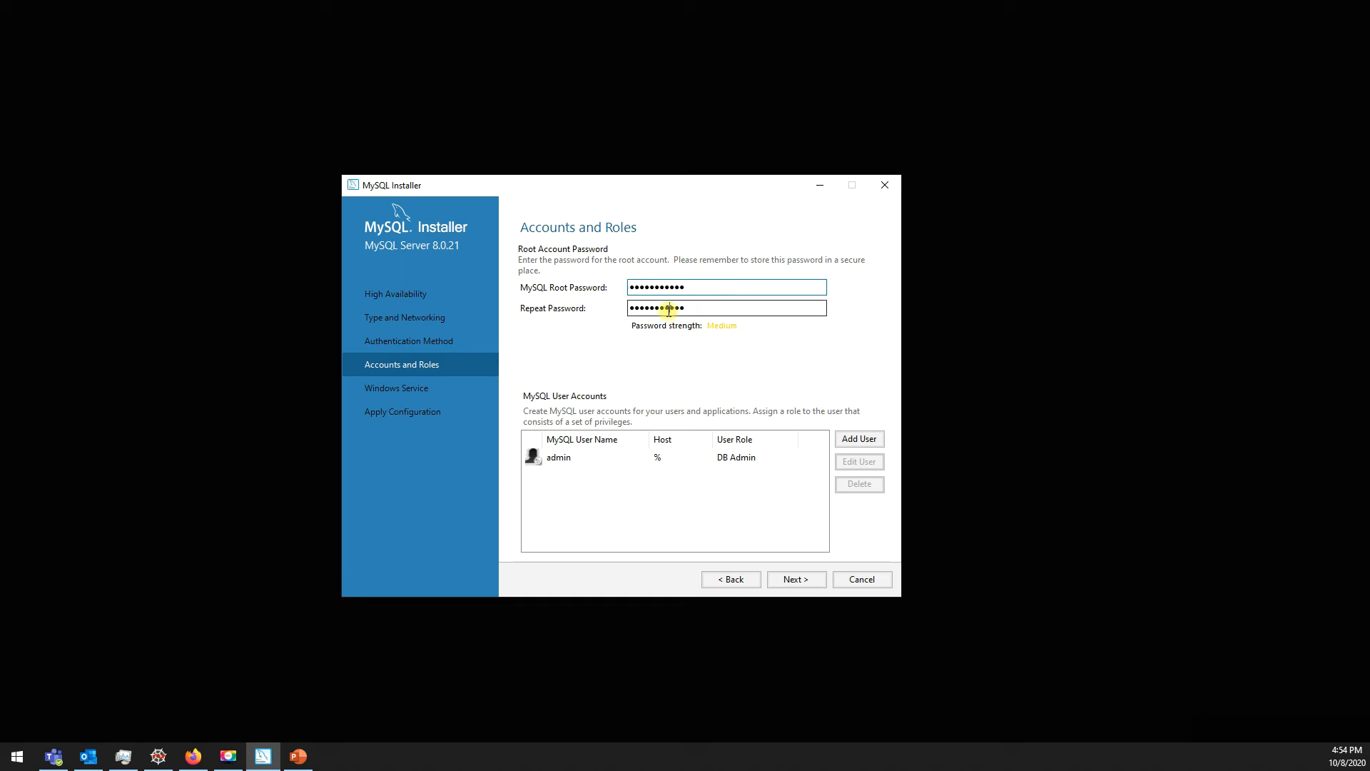
click(651, 286)
click(570, 460)
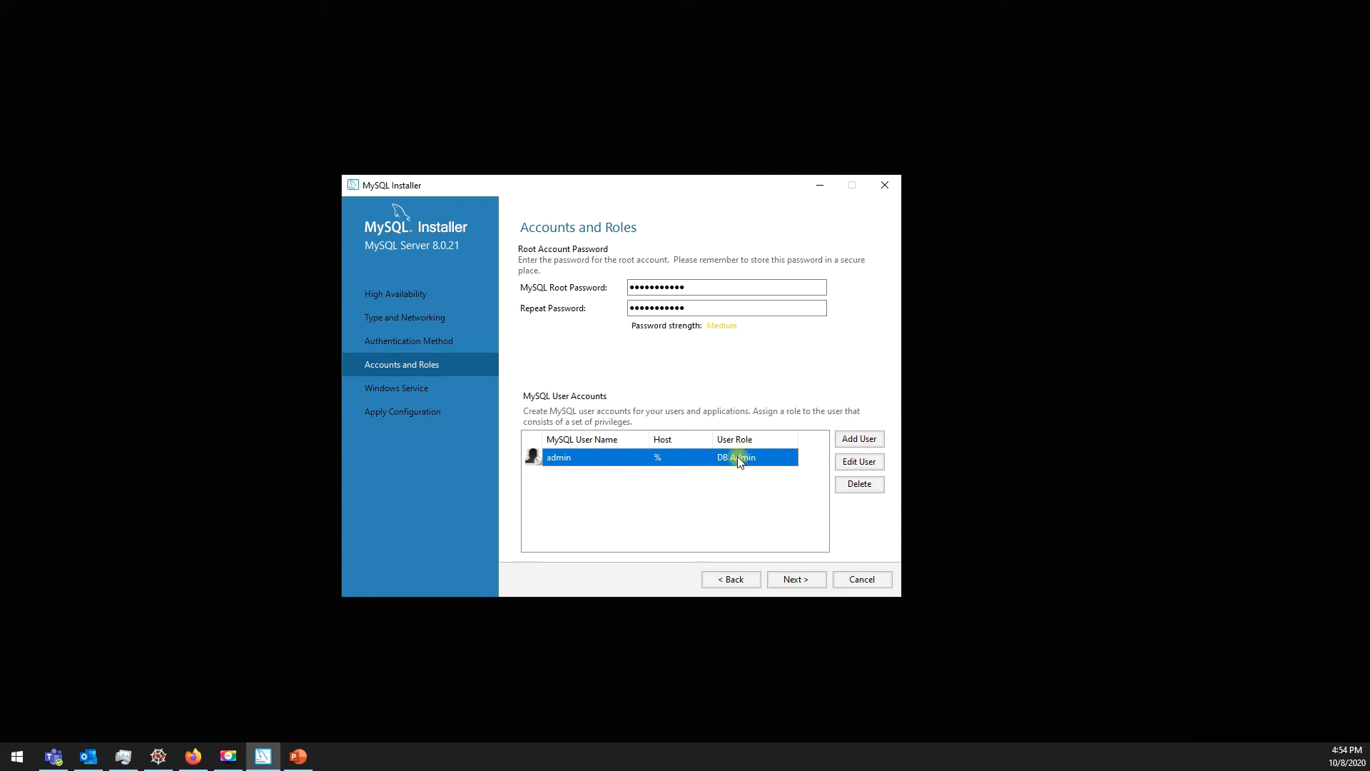
Step: Keep MySQL80 as the Windows service name and advance to Apply Configuration
click(790, 581)
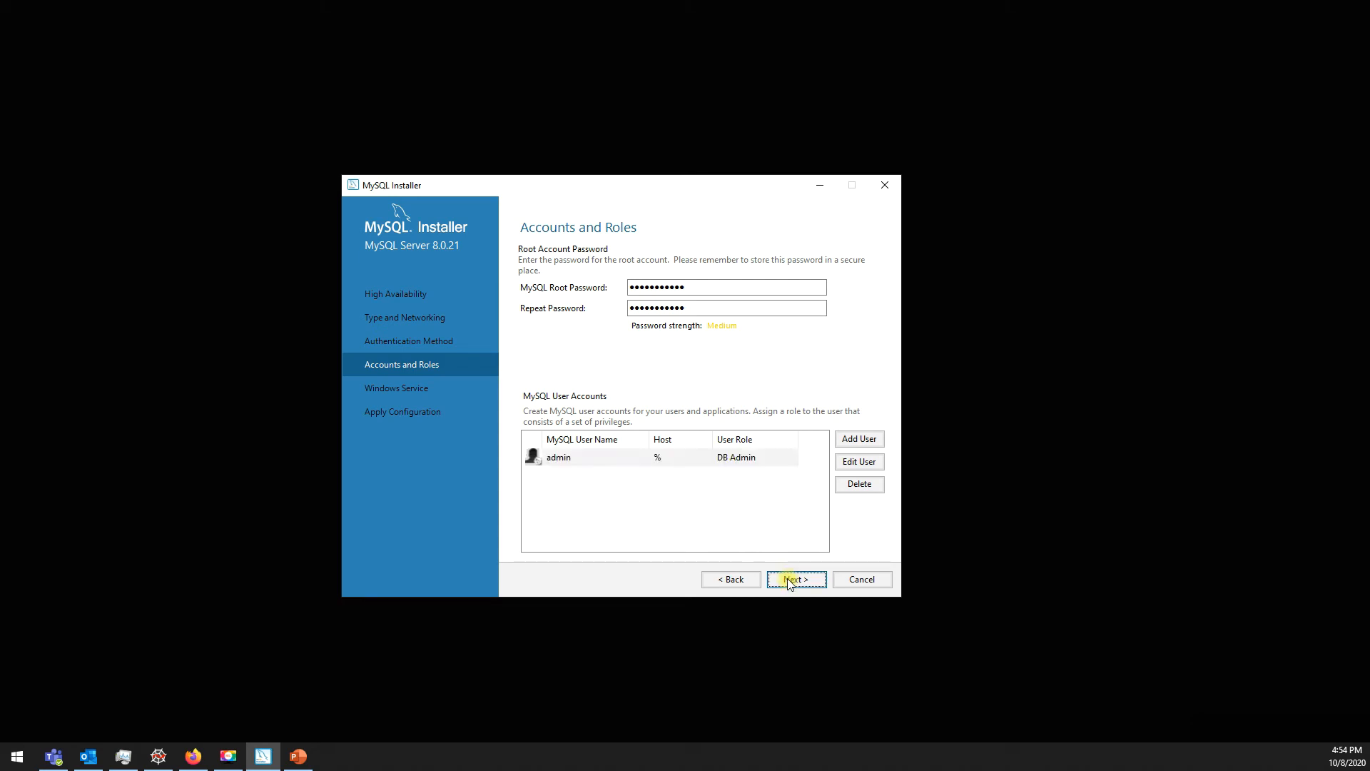
click(659, 326)
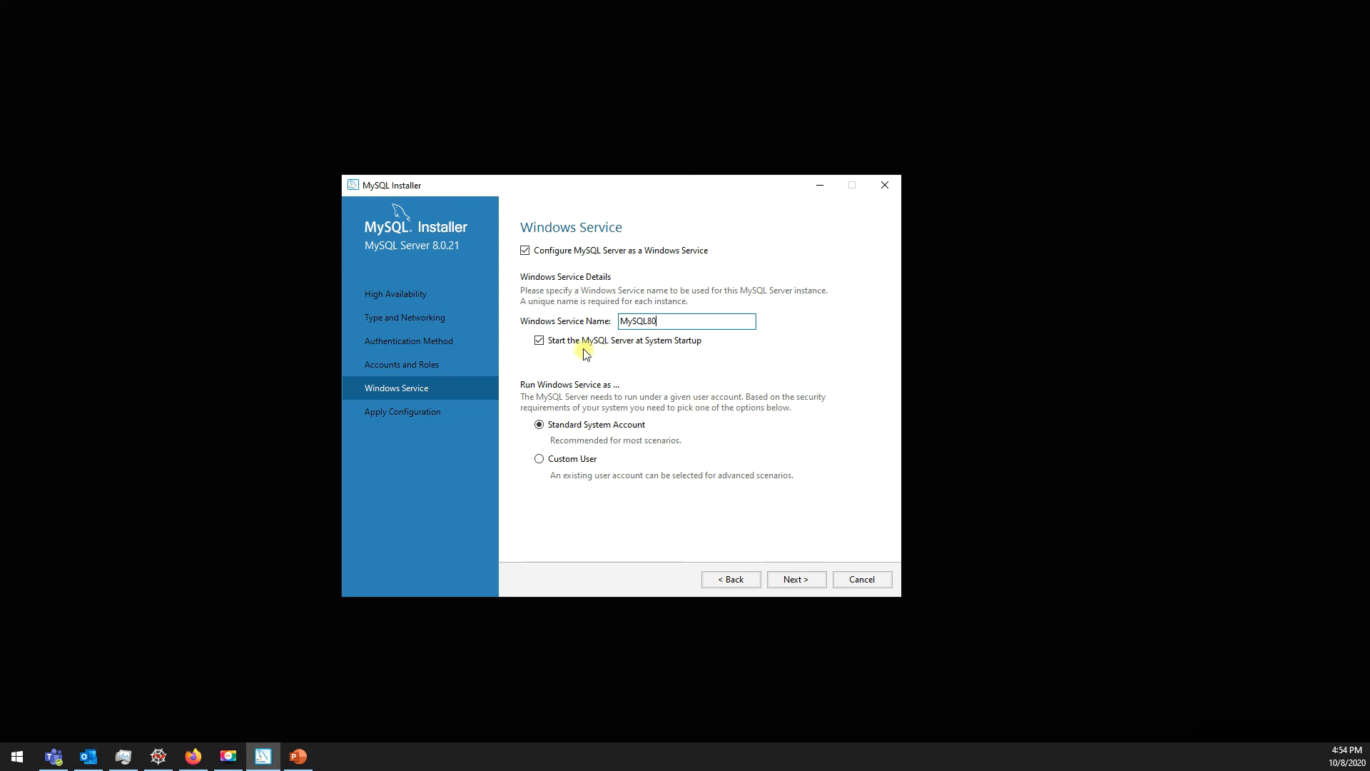
click(789, 578)
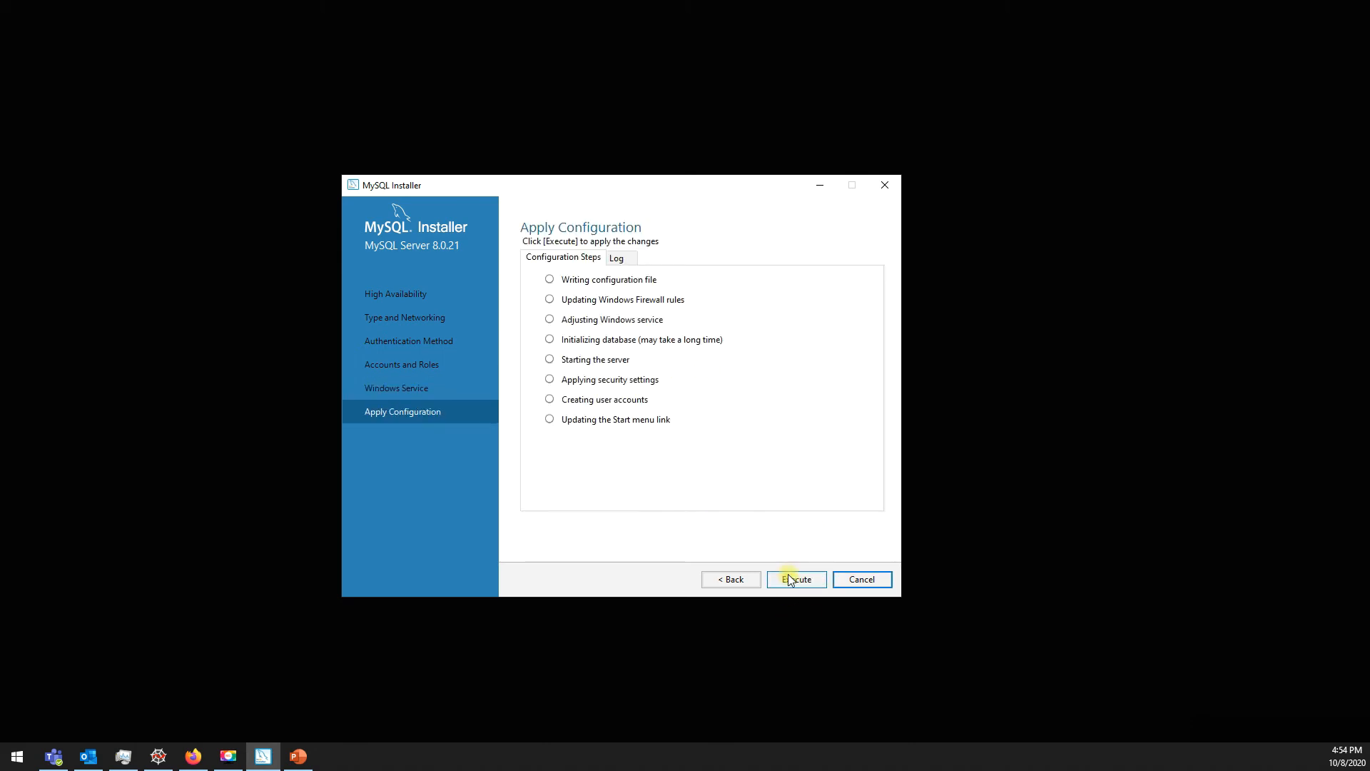
Step: Execute the MySQL Server 8.0.21 configuration, compare the log with the checklist, and finish once all steps succeed
click(796, 582)
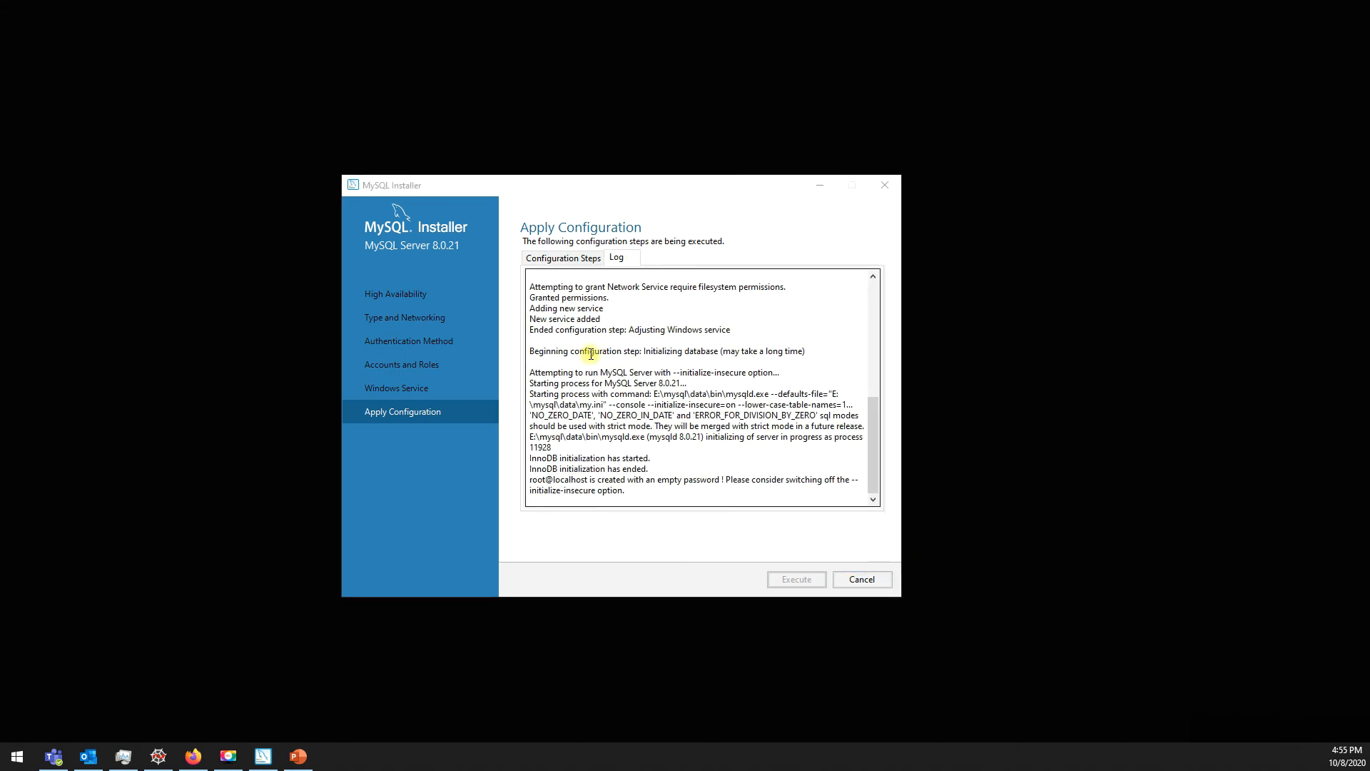
click(554, 337)
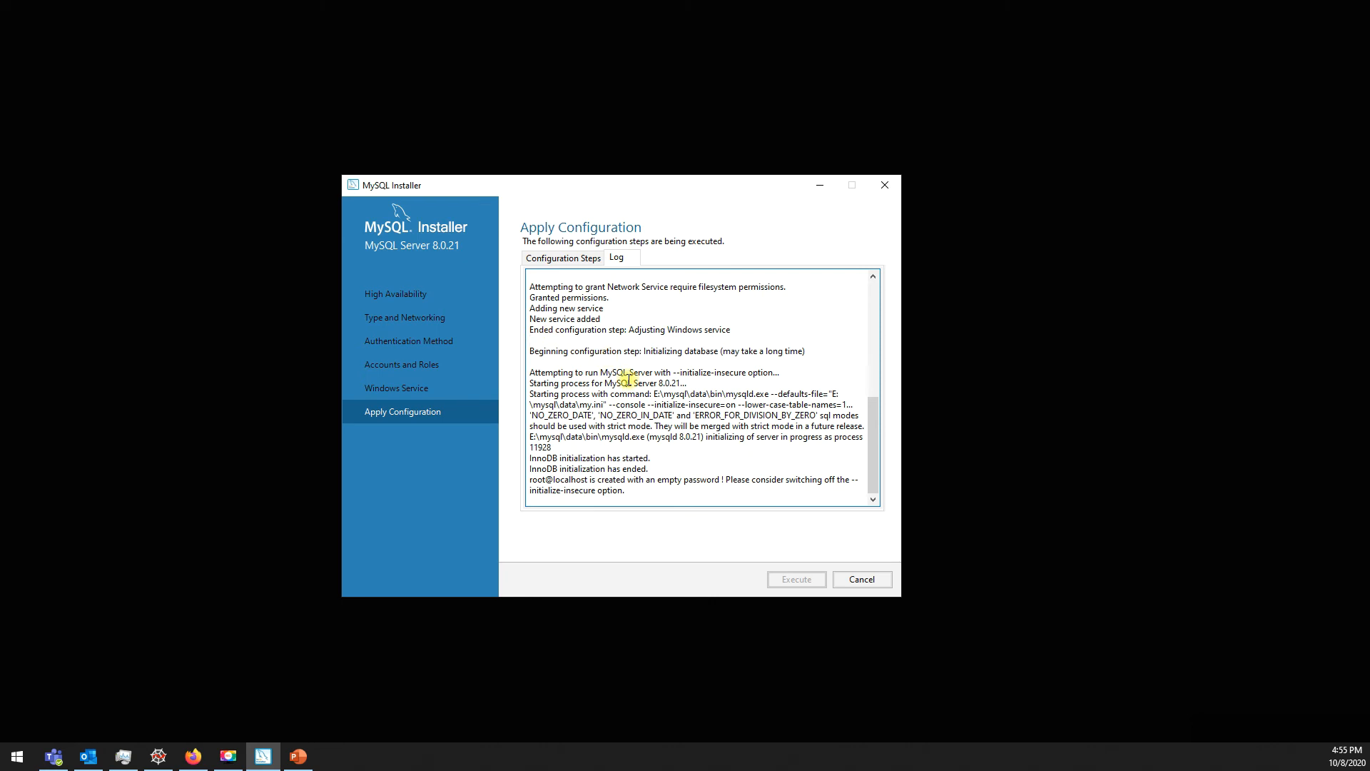
click(572, 258)
click(618, 259)
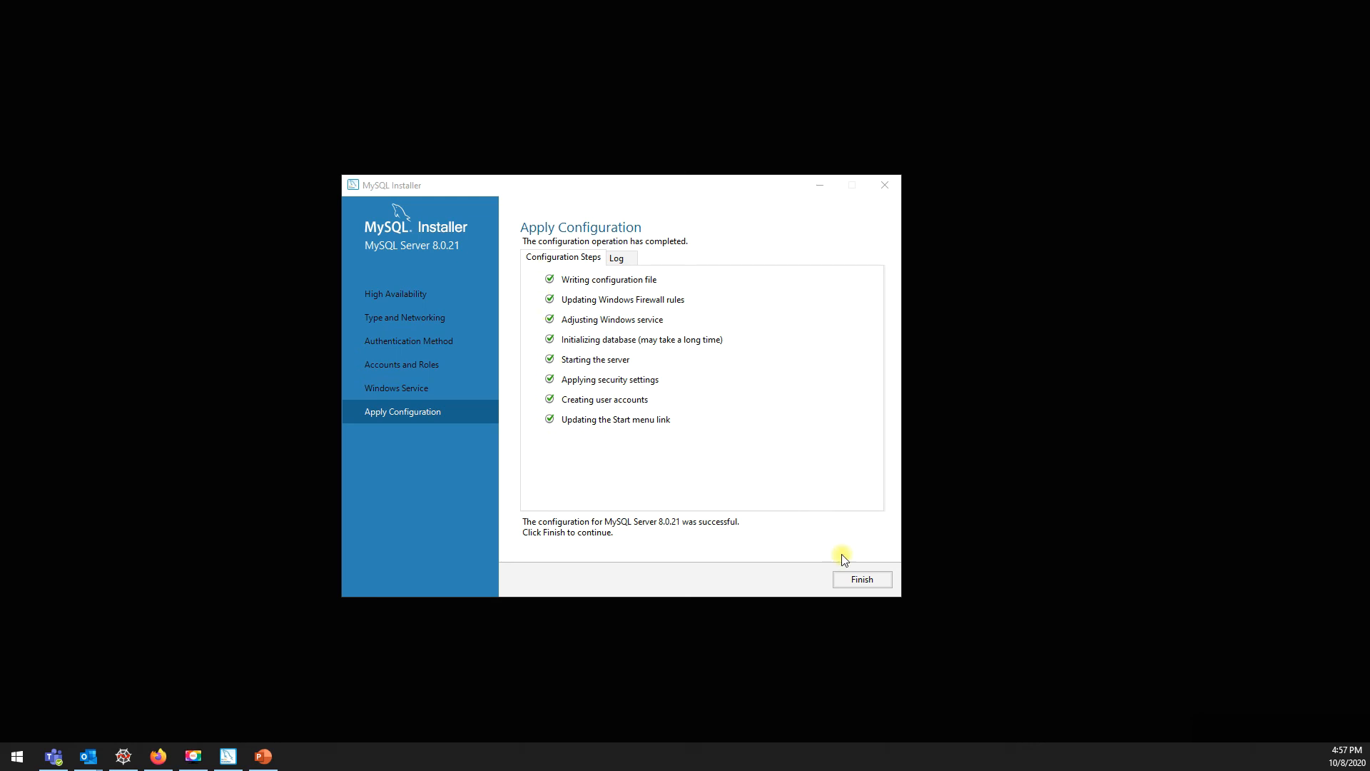
click(851, 579)
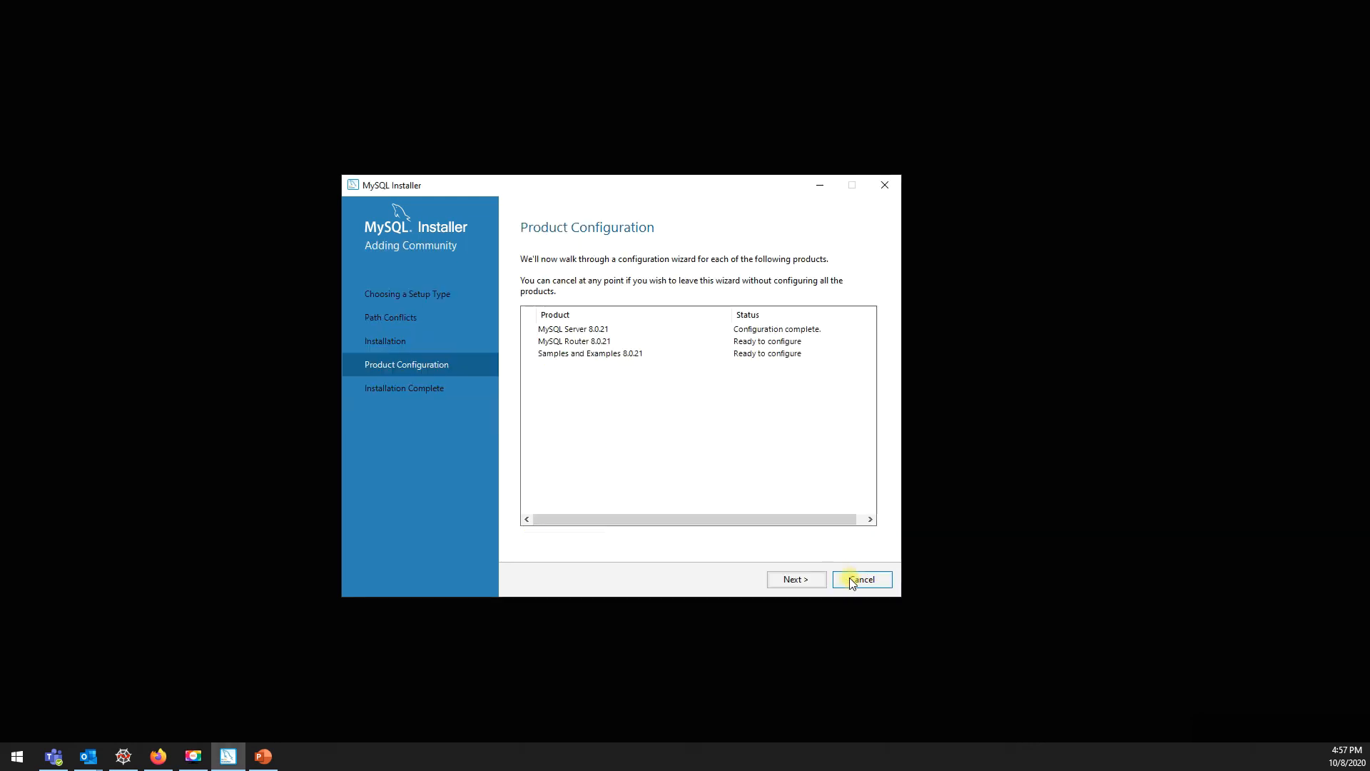
Step: Skip MySQL Router configuration, enter the root password, and check the connection to MySQL Server 8.0.21
click(797, 580)
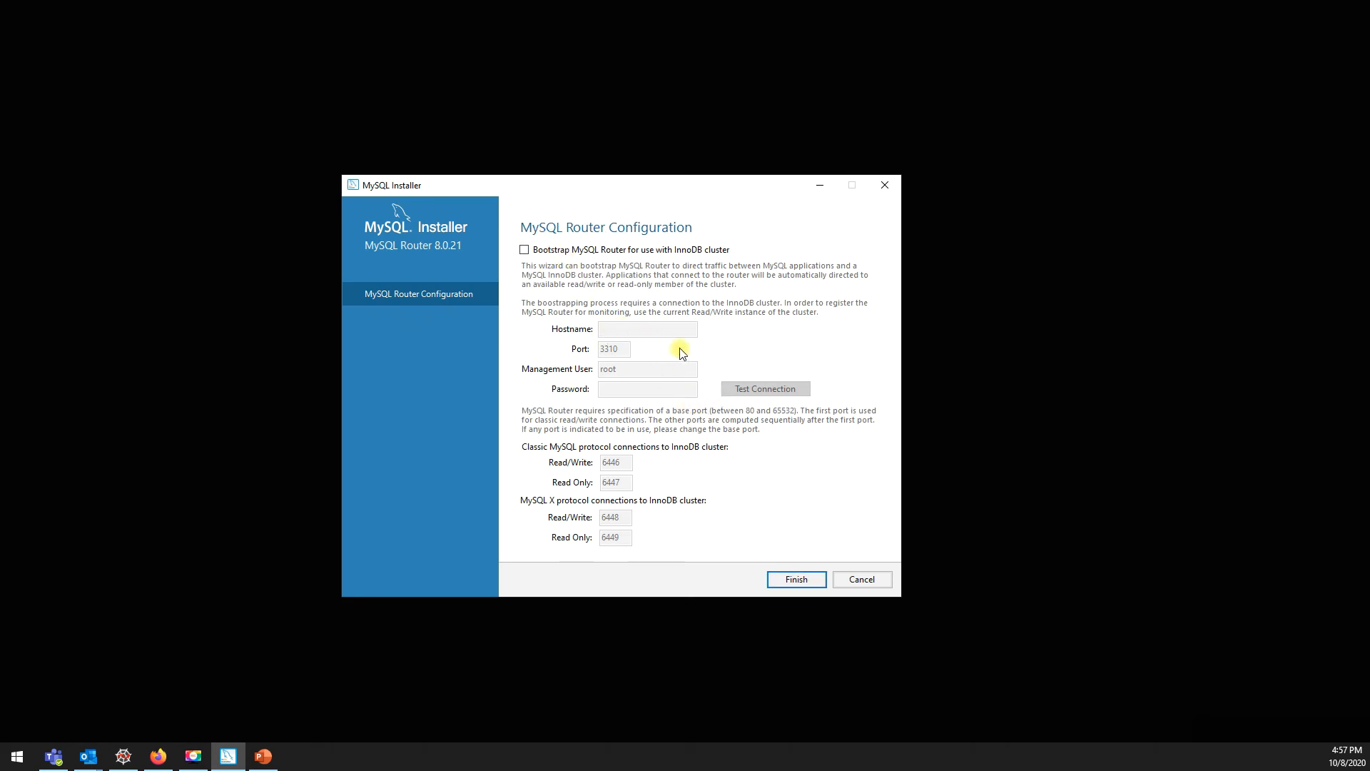
click(797, 580)
click(796, 580)
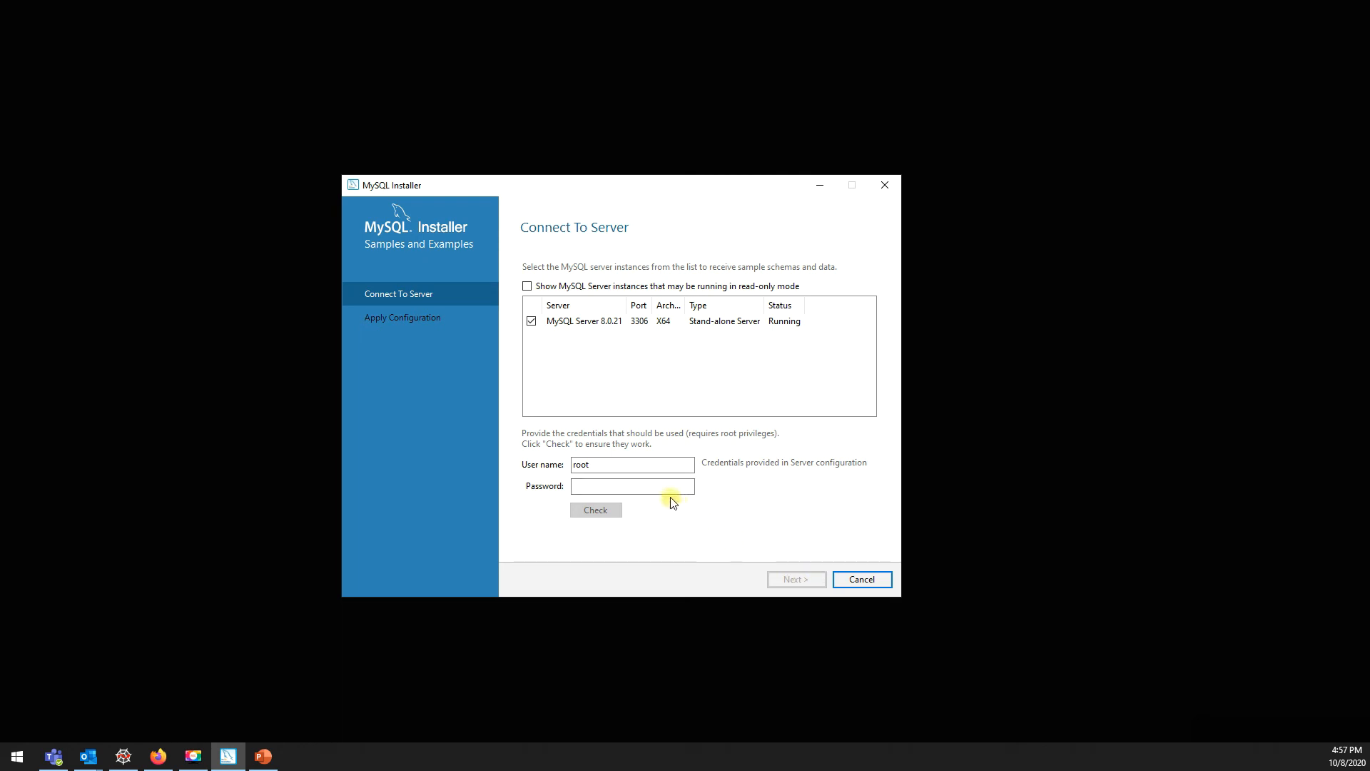
click(644, 489)
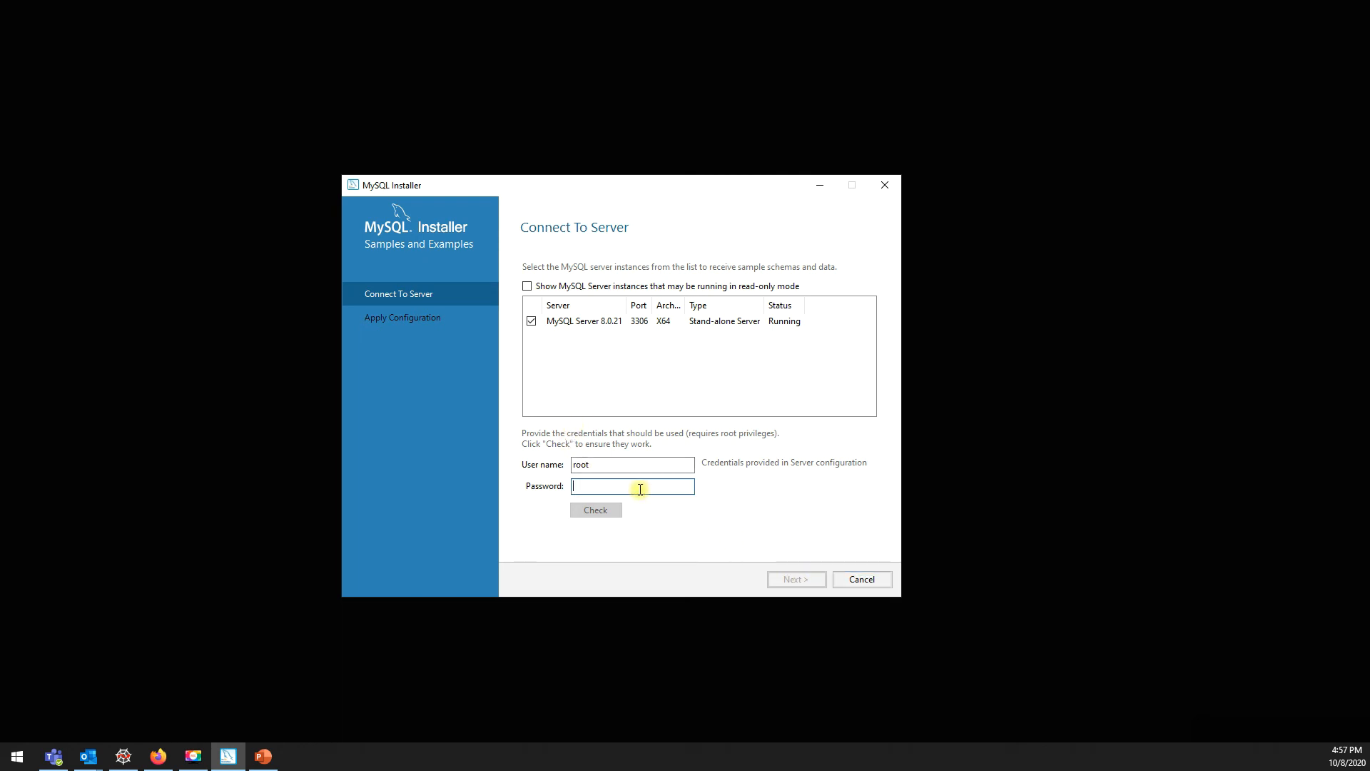
text(**********)
click(596, 509)
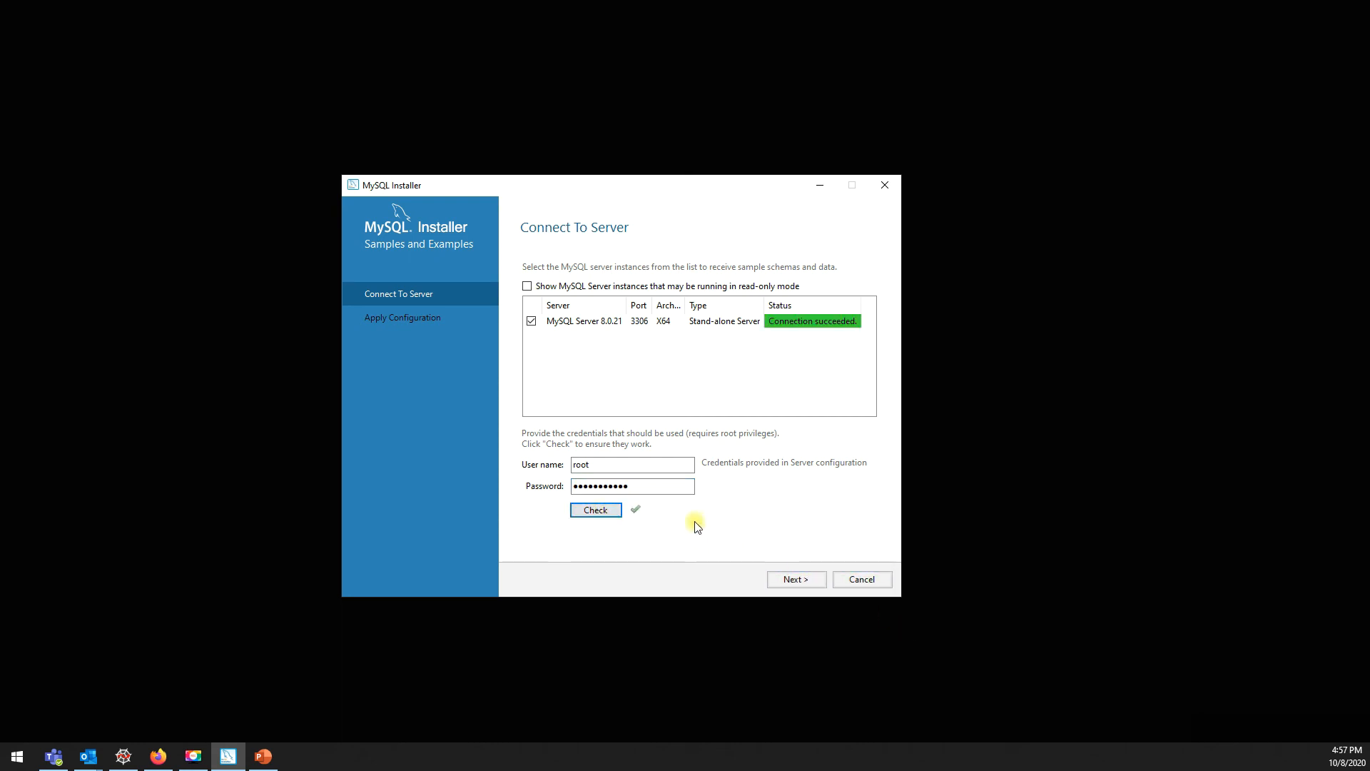
Step: Review the root user name and password fields, then continue to the samples' Apply Configuration
double_click(629, 485)
click(596, 491)
double_click(596, 491)
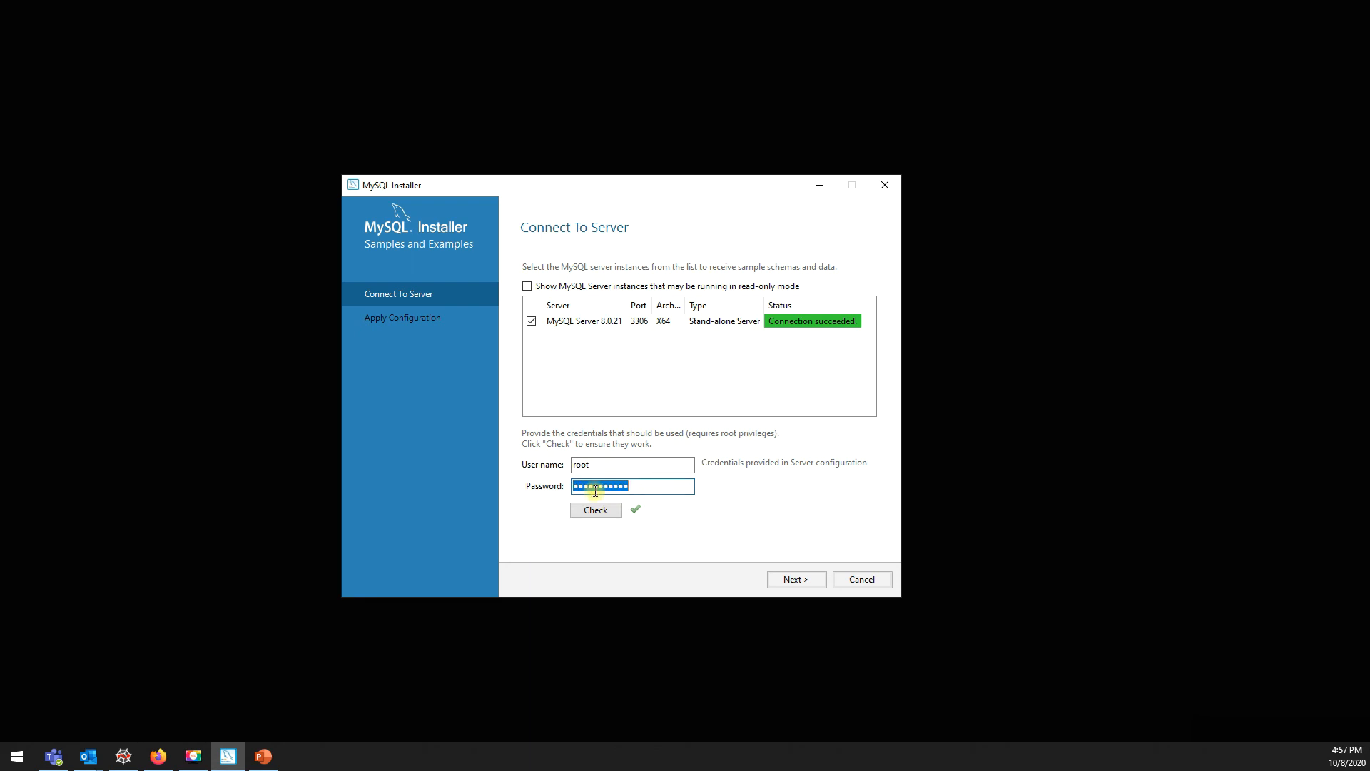
click(595, 491)
double_click(595, 491)
click(645, 487)
drag(638, 487, 538, 484)
click(609, 464)
drag(648, 487, 549, 485)
click(615, 464)
drag(617, 464, 523, 465)
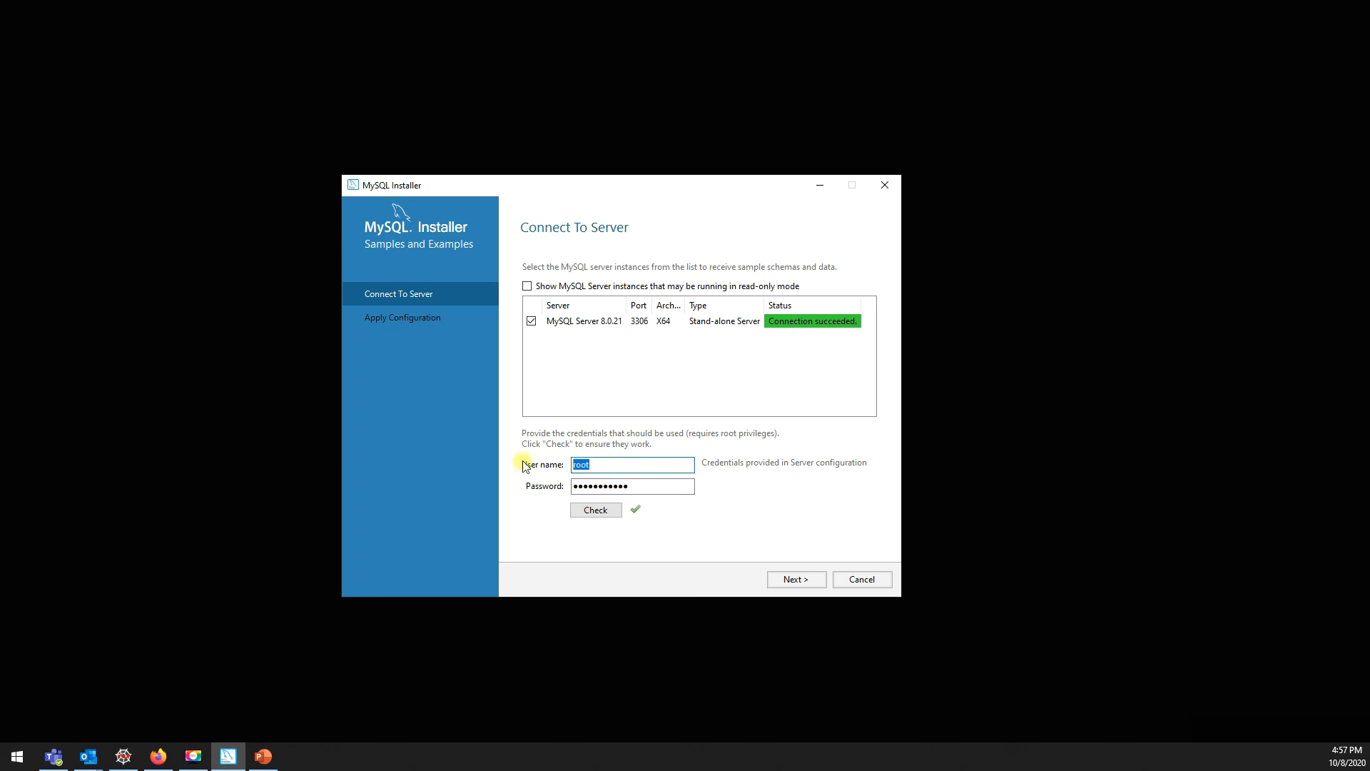
click(808, 584)
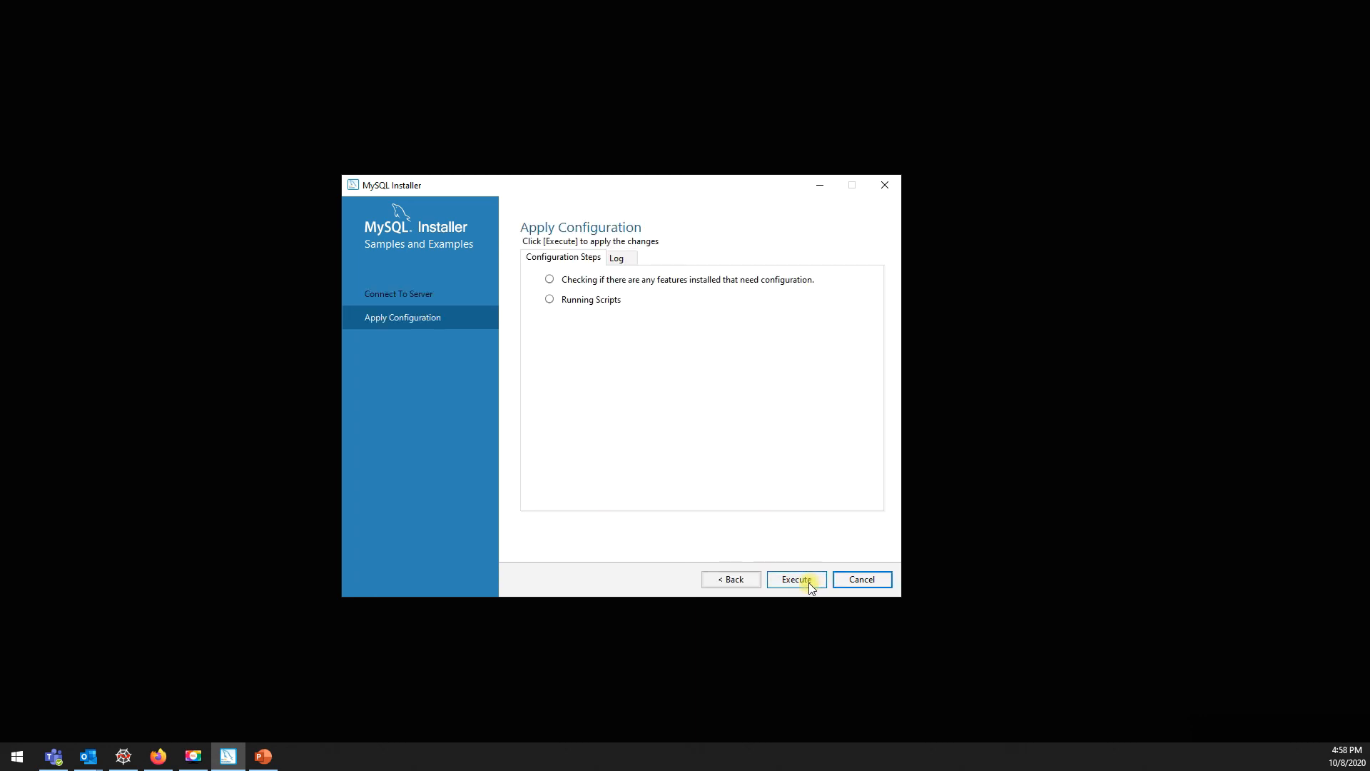
Step: Run the sample database scripts, review the log and step checklist, and finish once they succeed
click(790, 582)
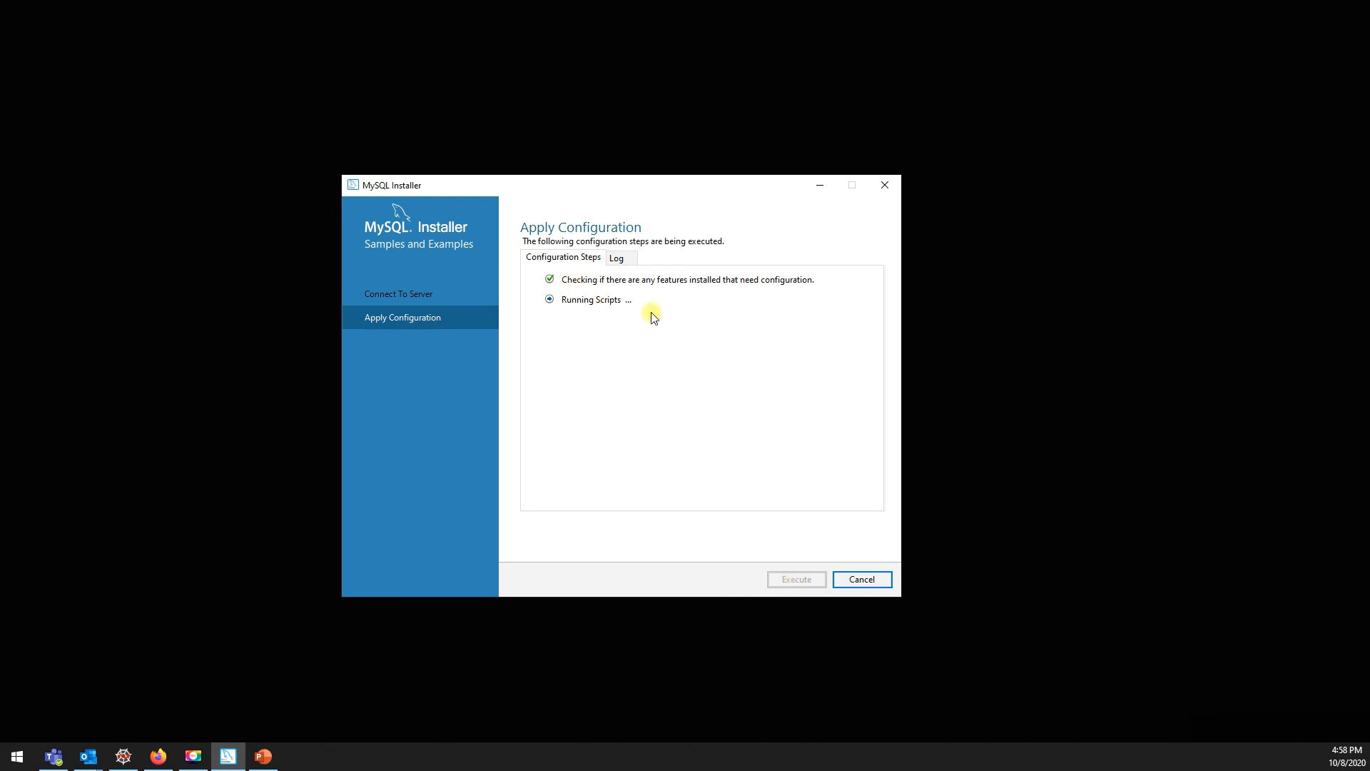
click(617, 261)
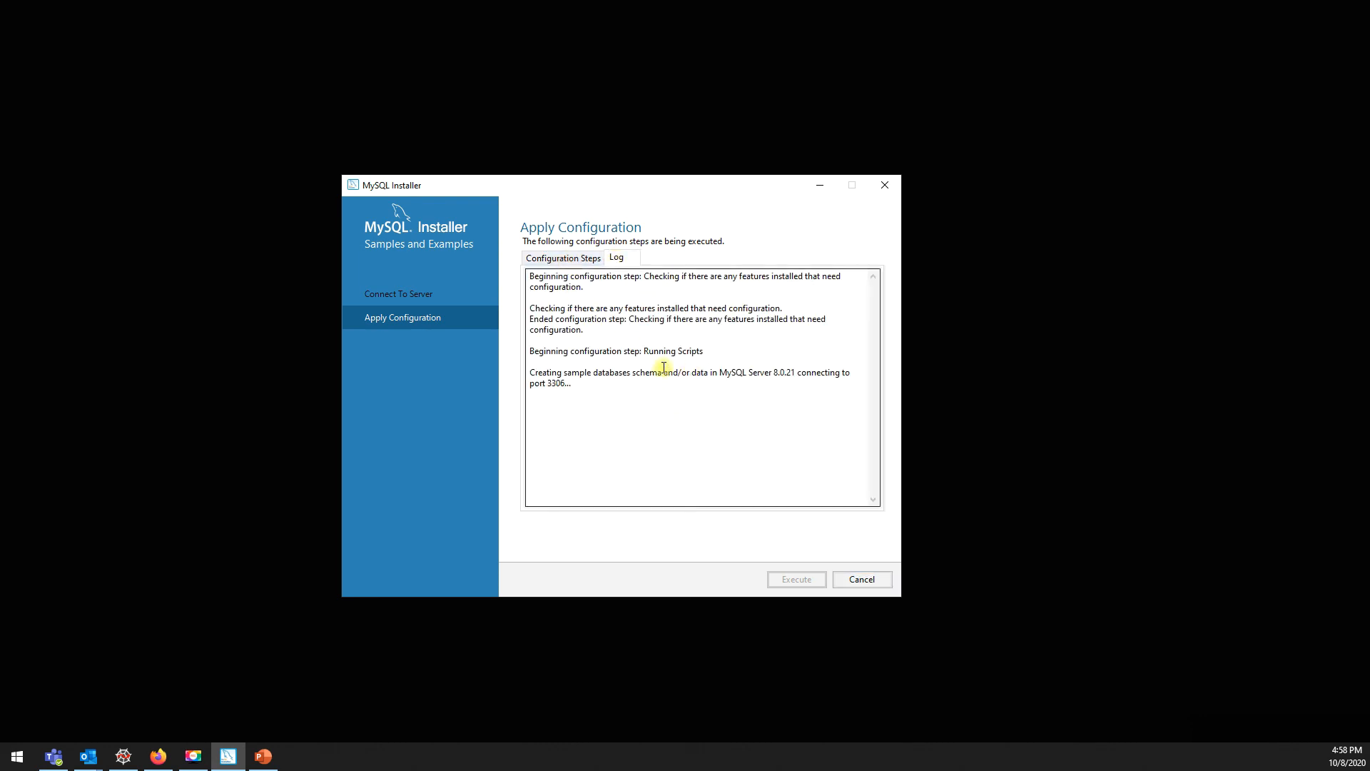
click(550, 262)
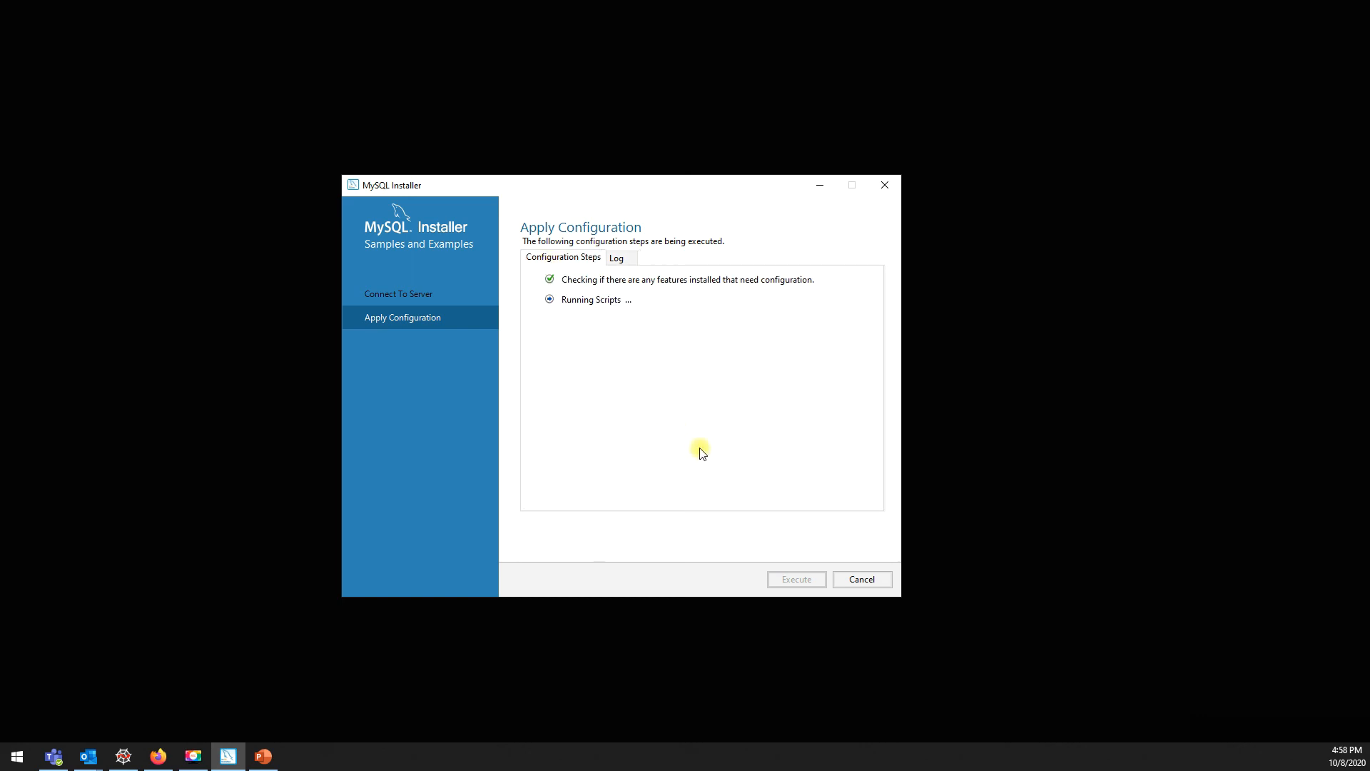
click(1290, 731)
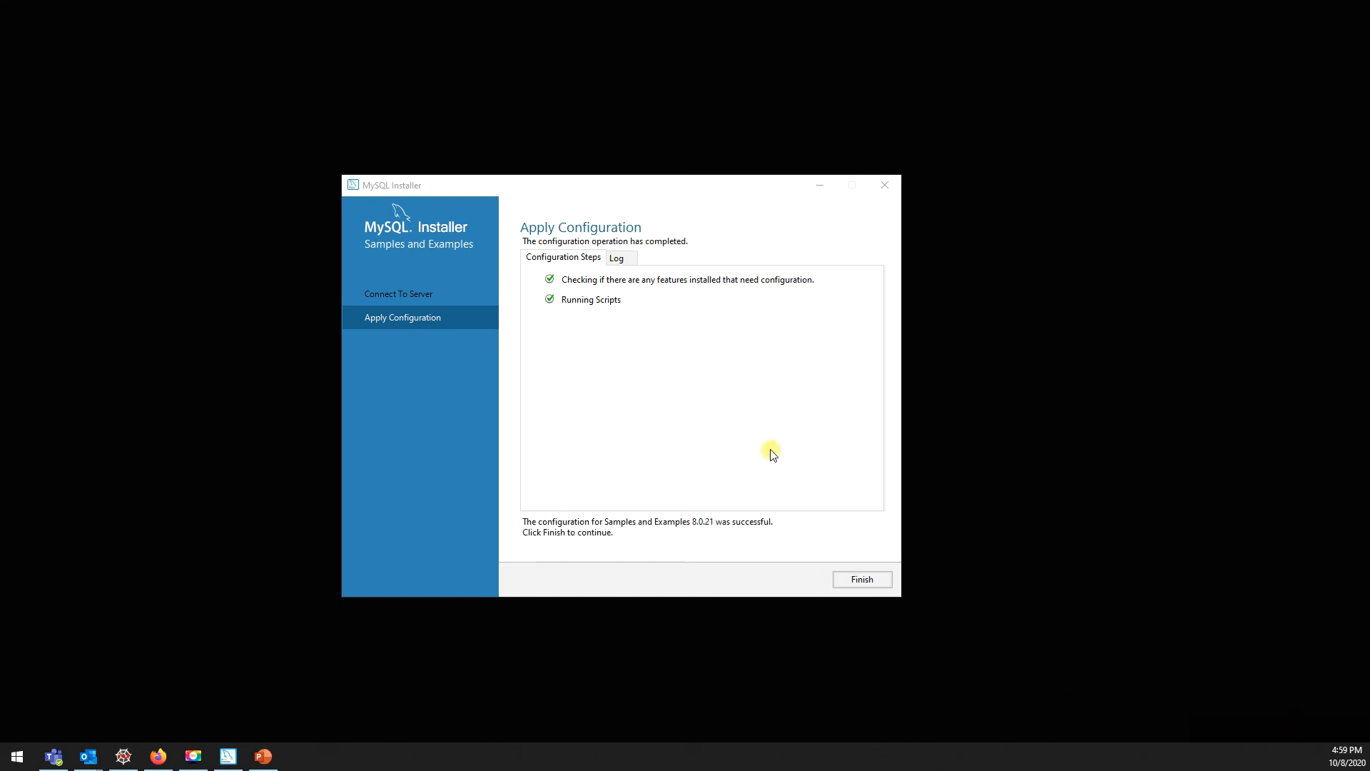
click(860, 577)
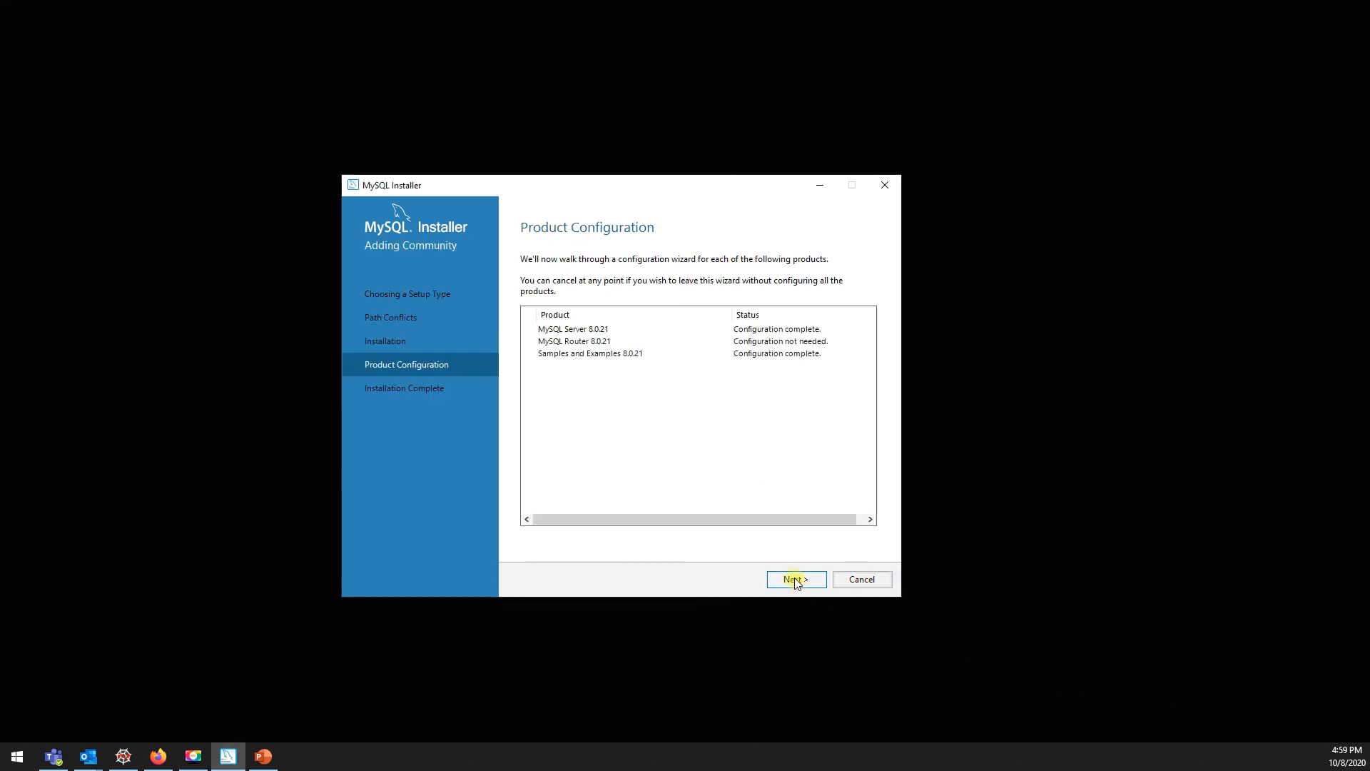
Step: Advance to Installation Complete and turn off starting MySQL Shell and MySQL Workbench after setup
click(796, 580)
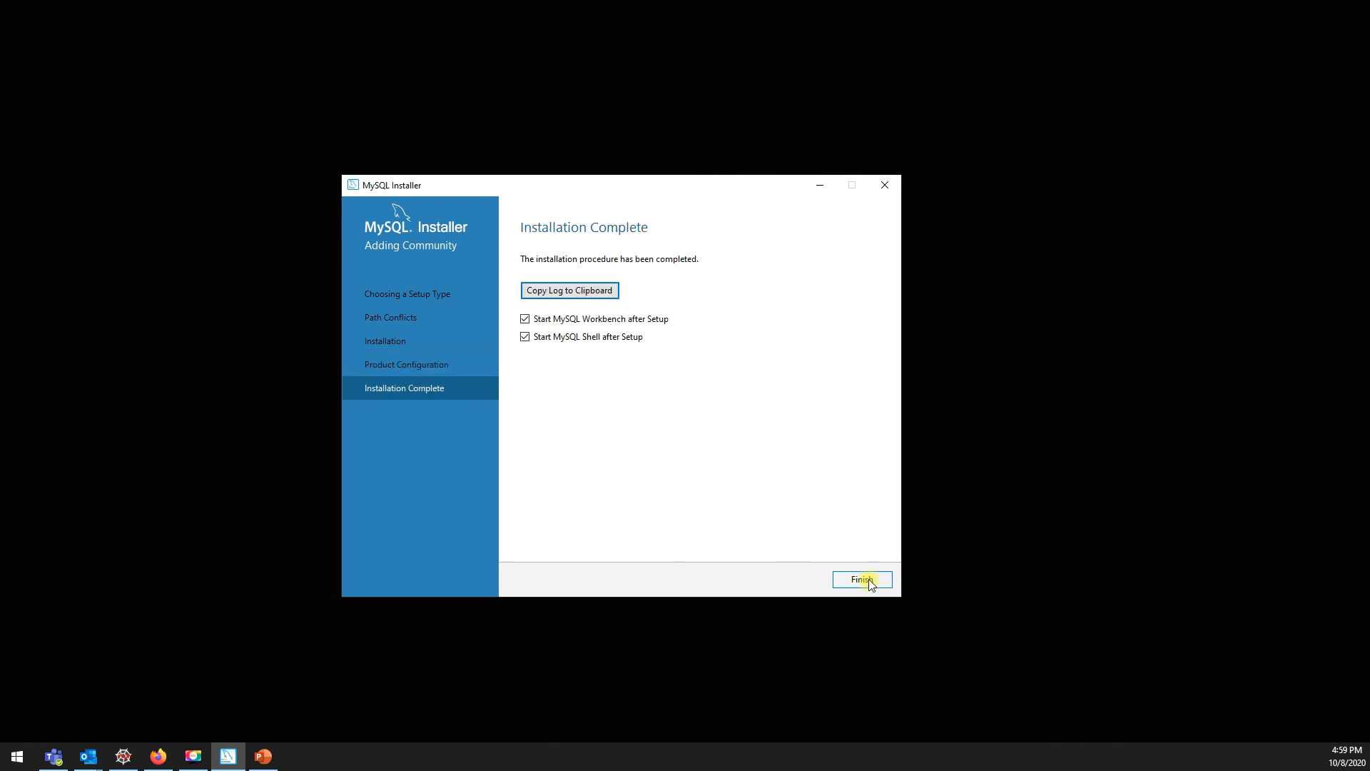
click(563, 336)
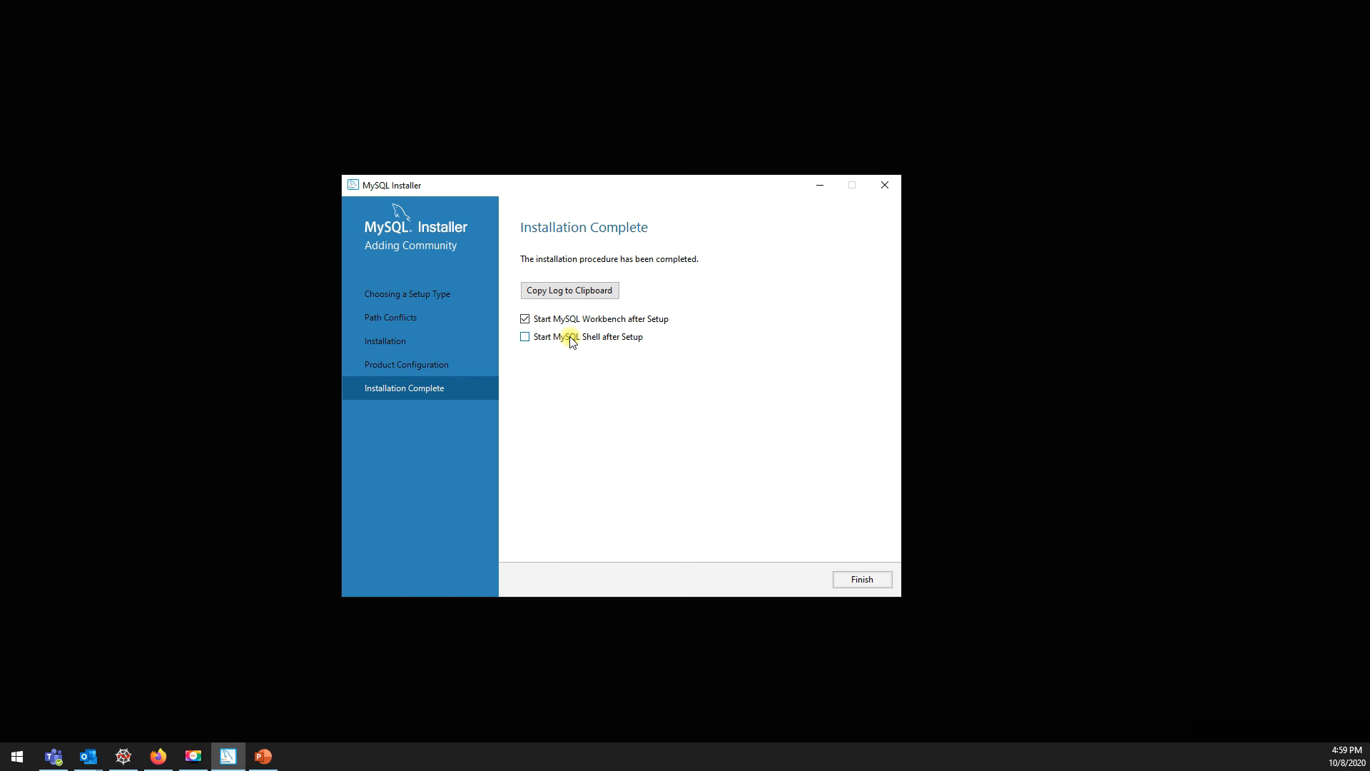
click(549, 320)
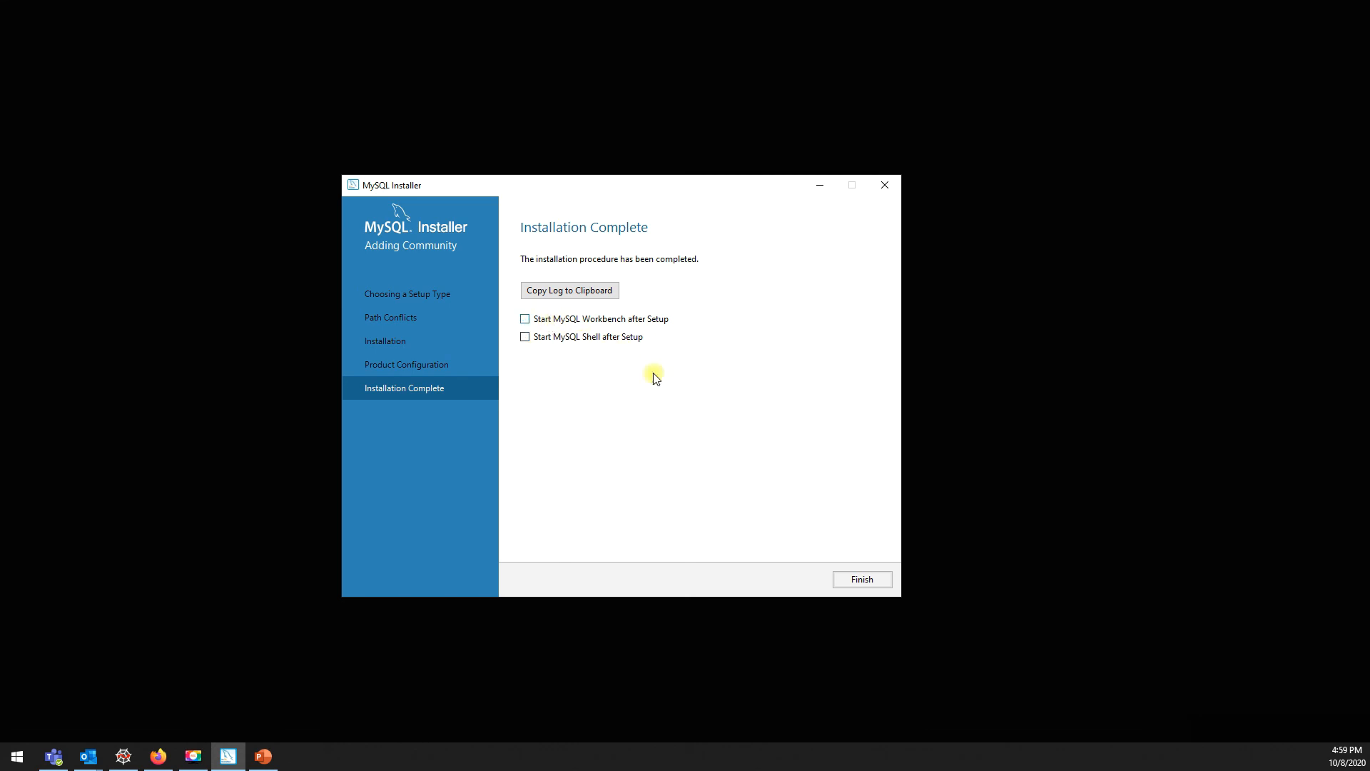